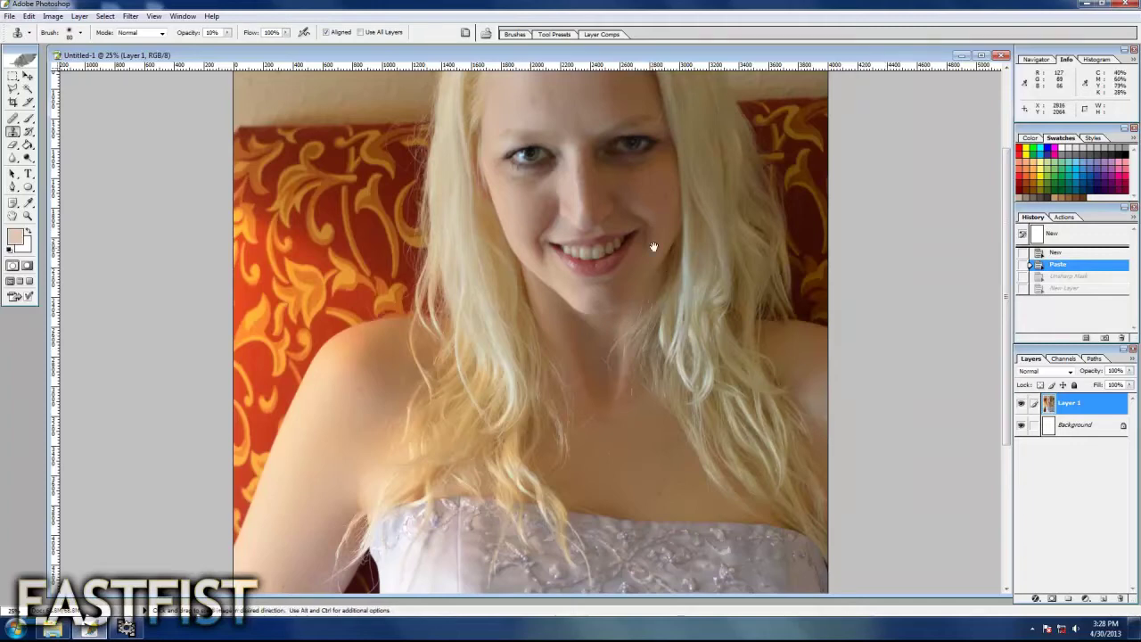
Redo the Unsharp Mask sharpening and Layer 2, then clone-stamp the first two forehead spots
{"action": "key", "text": "ctrl+alt+0"}
{"action": "key", "text": "ctrl+shift+z"}
{"action": "key", "text": "ctrl+shift+z"}
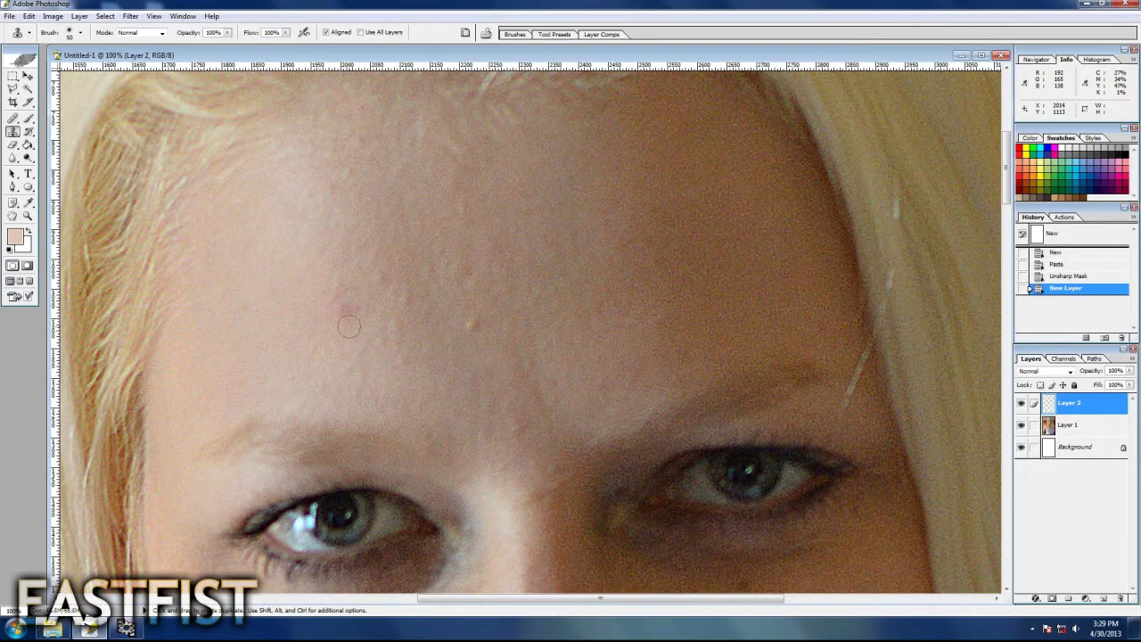
{"action": "left_click", "coordinate": [1070, 424]}
{"action": "left_click", "coordinate": [342, 307]}
{"action": "key", "text": "alt+bracketright"}
{"action": "left_click", "coordinate": [469, 321]}
Clone-stamp two more small blemishes on the forehead
{"action": "key", "text": "alt+bracketleft"}
{"action": "key", "text": "alt+bracketright"}
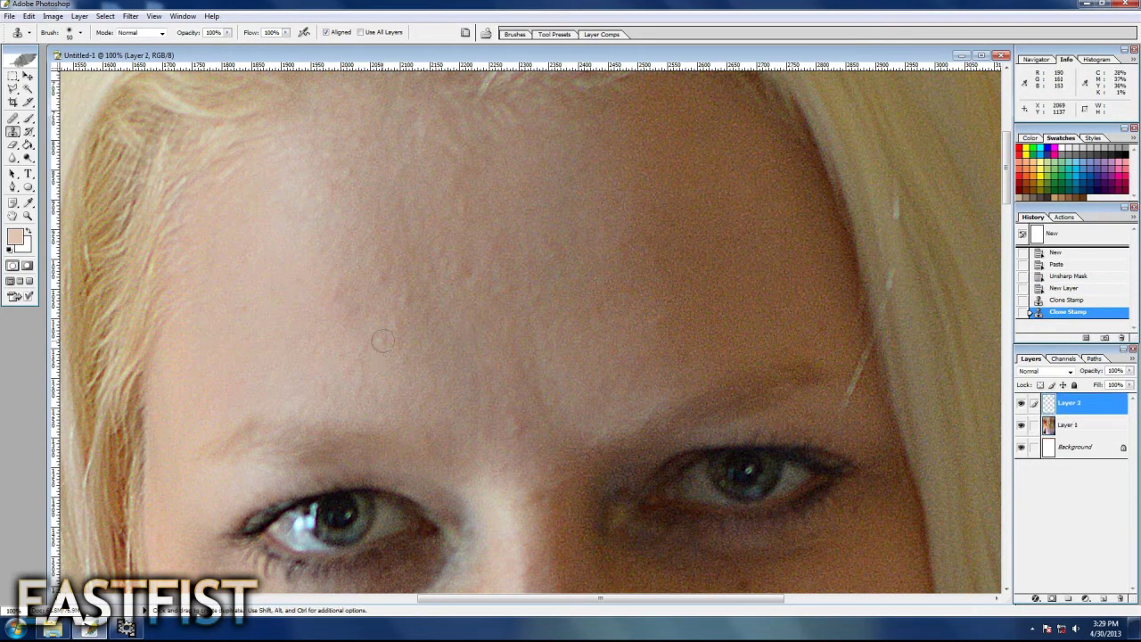
{"action": "left_click", "coordinate": [731, 496]}
{"action": "key", "text": "alt+bracketleft"}
{"action": "key", "text": "alt+bracketright"}
{"action": "left_click", "coordinate": [897, 500]}
Zoom out to the full photo and add a new empty Layer 3
{"action": "key", "text": "ctrl+minus"}
{"action": "key", "text": "ctrl+minus"}
{"action": "key", "text": "ctrl+minus"}
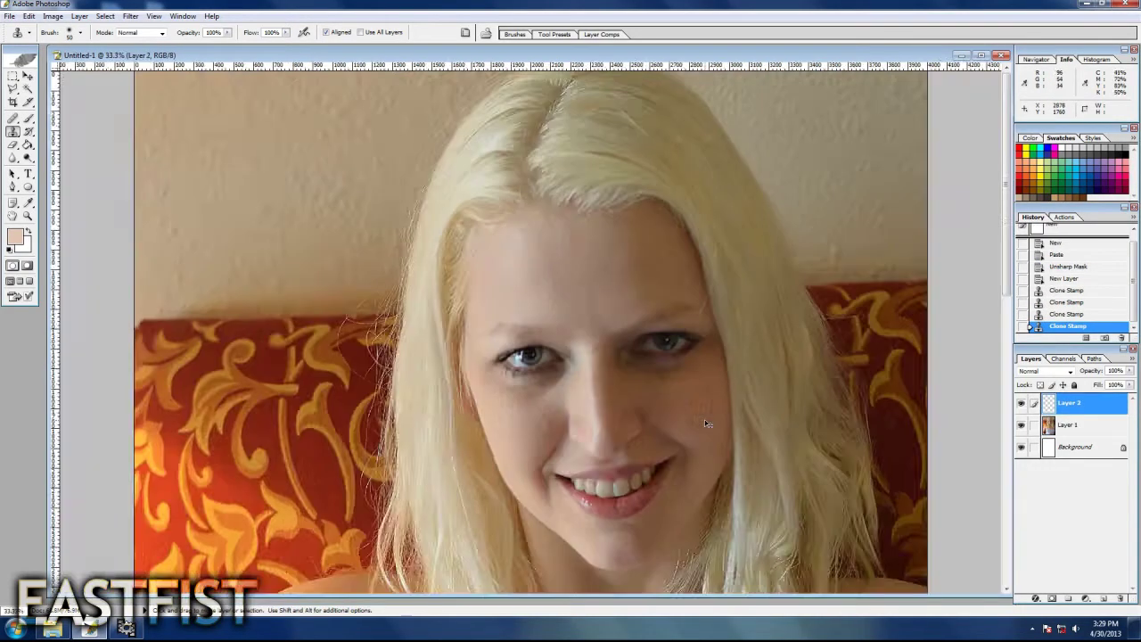
{"action": "key", "text": "ctrl+minus"}
{"action": "key", "text": "ctrl+shift+alt+n"}
Paint a brown-orange tone over the hair on Layer 3, set to Soft Light at 50% opacity
{"action": "key", "text": "b"}
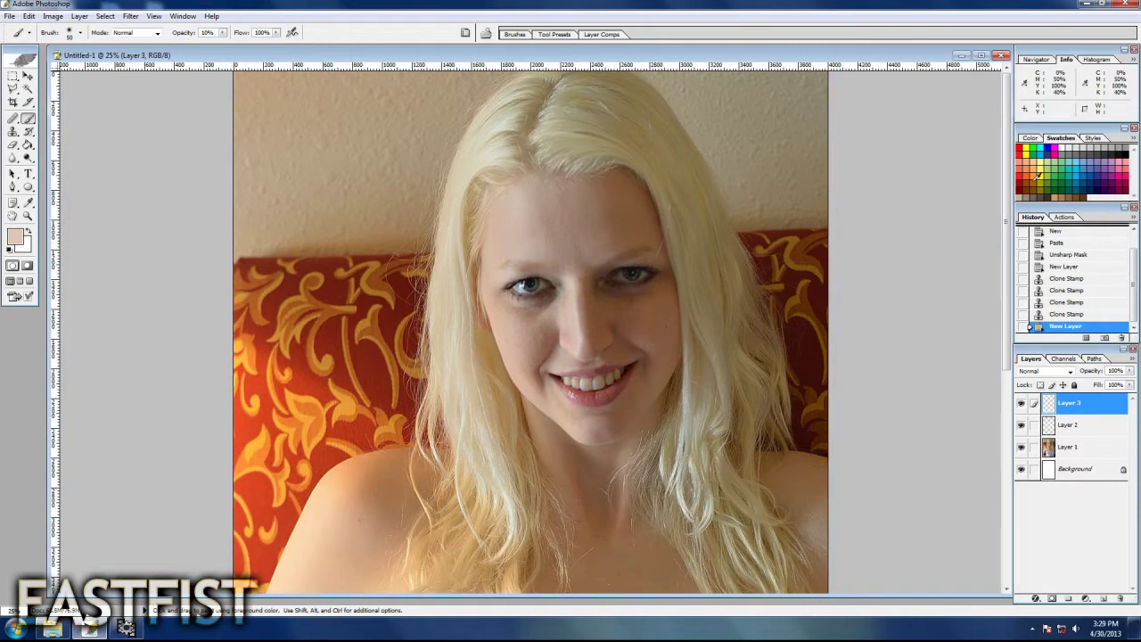
{"action": "left_click", "coordinate": [1037, 175]}
{"action": "left_click", "coordinate": [1046, 371]}
{"action": "left_click", "coordinate": [1043, 517]}
{"action": "key", "text": "5"}
{"action": "mouse_move", "coordinate": [456, 342]}
{"action": "left_mouse_down"}
{"action": "mouse_move", "coordinate": [451, 282]}
{"action": "mouse_move", "coordinate": [452, 535]}
{"action": "left_mouse_up"}
{"action": "left_click_drag", "start_coordinate": [472, 161], "coordinate": [618, 118]}
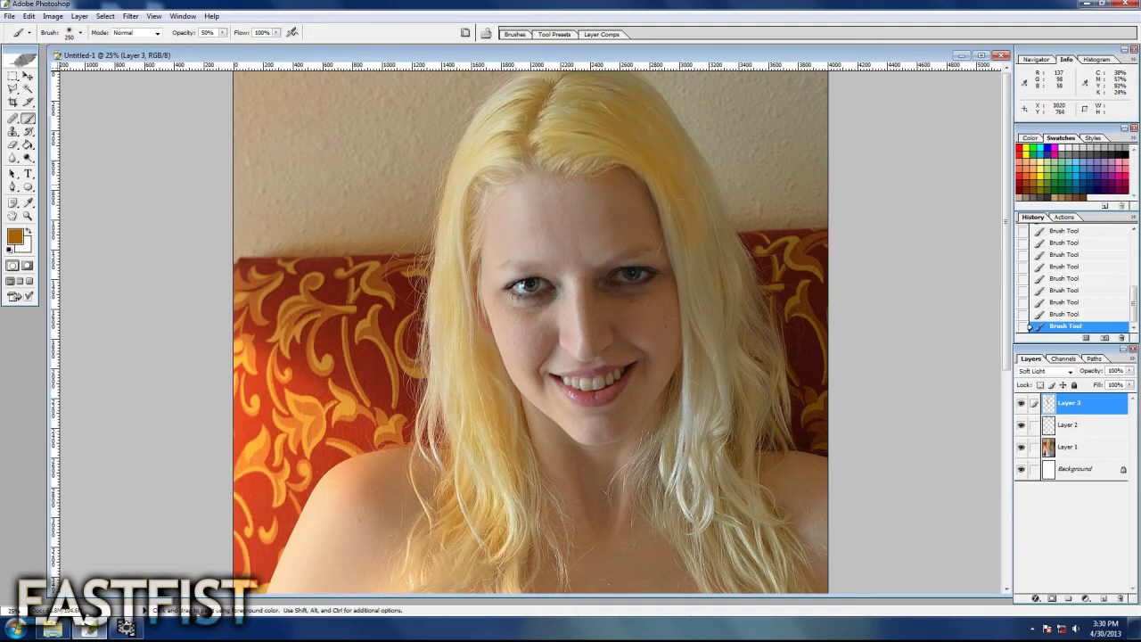
Brush more warm colour over the upper-left hair and review the whole photo
{"action": "key", "text": "ctrl+plus"}
{"action": "key", "text": "ctrl+plus"}
{"action": "left_click_drag", "start_coordinate": [290, 239], "coordinate": [297, 183]}
{"action": "scroll", "coordinate": [704, 311], "scroll_direction": "down", "scroll_amount": 5}
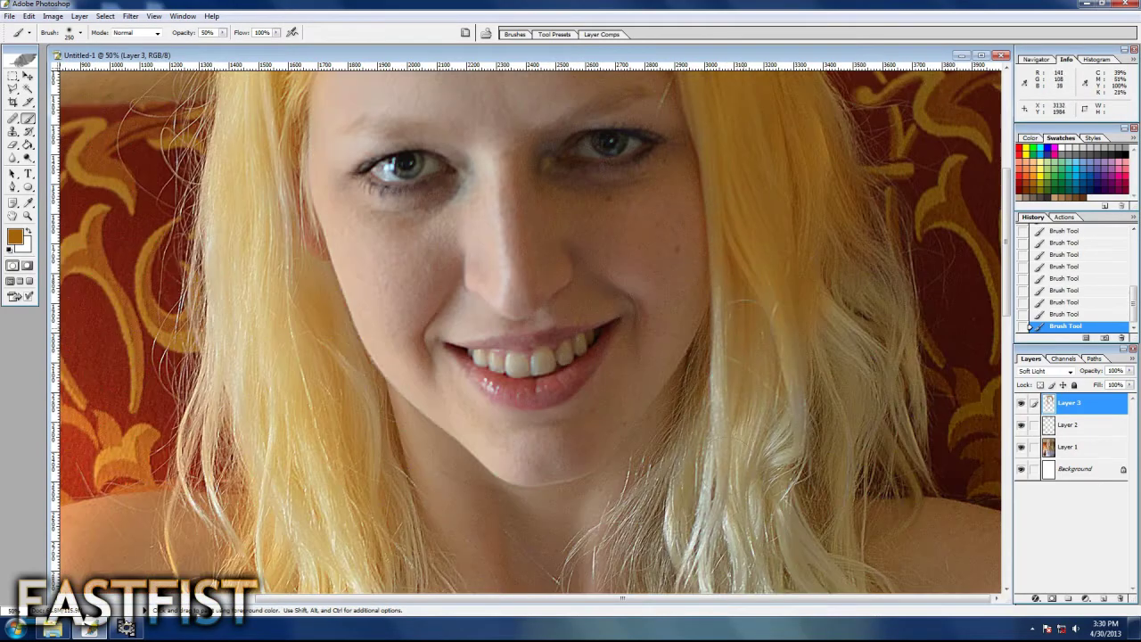
{"action": "key", "text": "ctrl+minus"}
{"action": "key", "text": "ctrl+minus"}
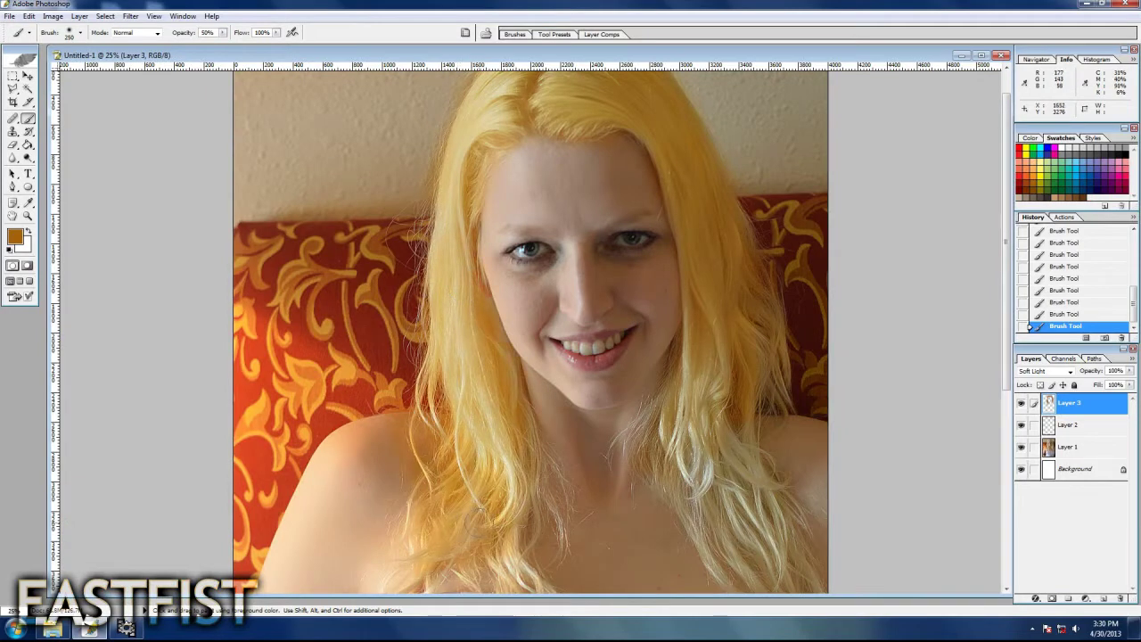
{"action": "scroll", "coordinate": [448, 239], "scroll_direction": "down", "scroll_amount": 3}
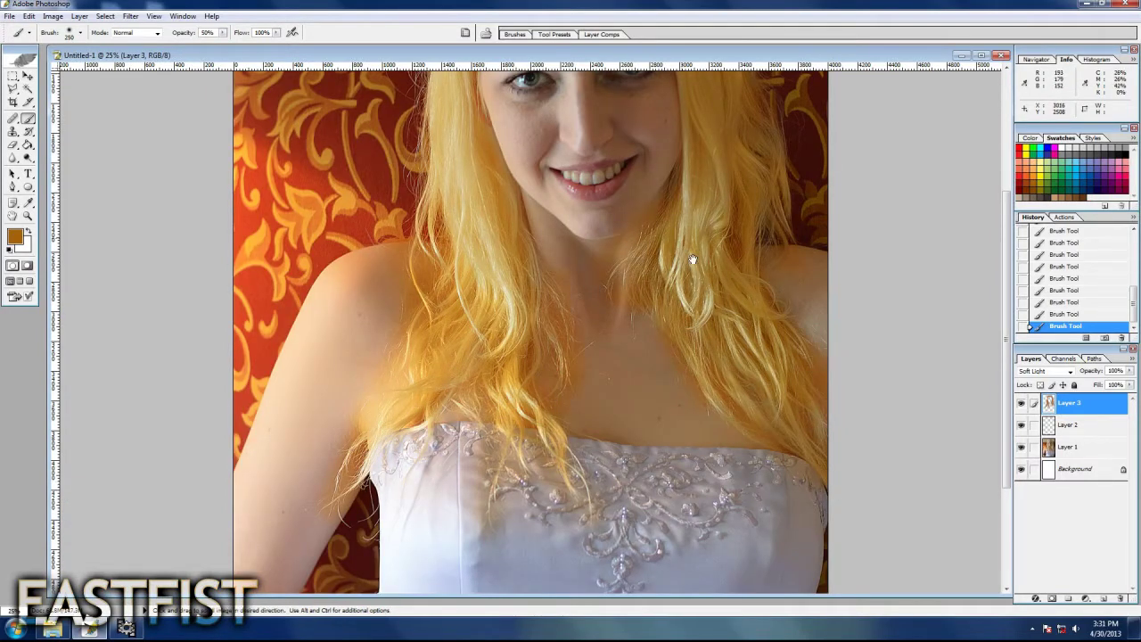
{"action": "scroll", "coordinate": [590, 313], "scroll_direction": "up", "scroll_amount": 4}
{"action": "scroll", "coordinate": [548, 312], "scroll_direction": "down", "scroll_amount": 3}
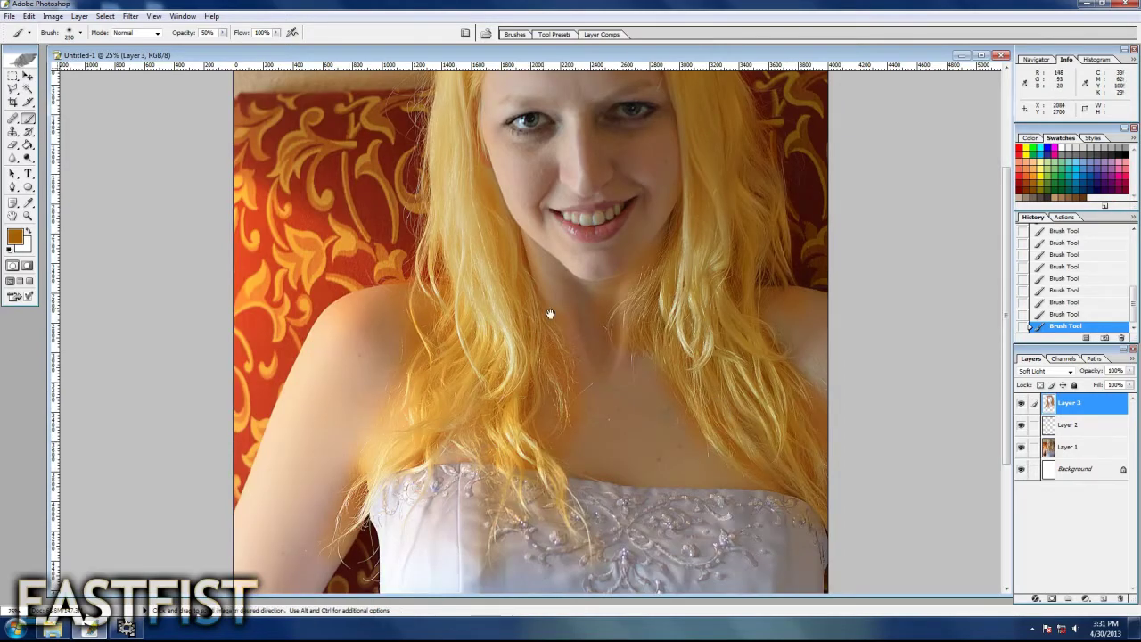
{"action": "scroll", "coordinate": [547, 312], "scroll_direction": "up", "scroll_amount": 3}
Use Hue/Saturation to darken the colour layer and shift it toward orange
{"action": "key", "text": "v"}
{"action": "left_click", "coordinate": [79, 16]}
{"action": "key", "text": "ctrl+u"}
{"action": "left_click_drag", "start_coordinate": [767, 140], "coordinate": [832, 311]}
{"action": "left_click_drag", "start_coordinate": [861, 418], "coordinate": [840, 419]}
{"action": "mouse_move", "coordinate": [890, 391]}
{"action": "left_mouse_down"}
{"action": "mouse_move", "coordinate": [852, 368]}
{"action": "mouse_move", "coordinate": [880, 395]}
{"action": "left_mouse_up"}
Apply the Hue/Saturation change and erase colour spilling past the top hairline onto the wall
{"action": "left_click", "coordinate": [980, 340]}
{"action": "key", "text": "ctrl+alt+0"}
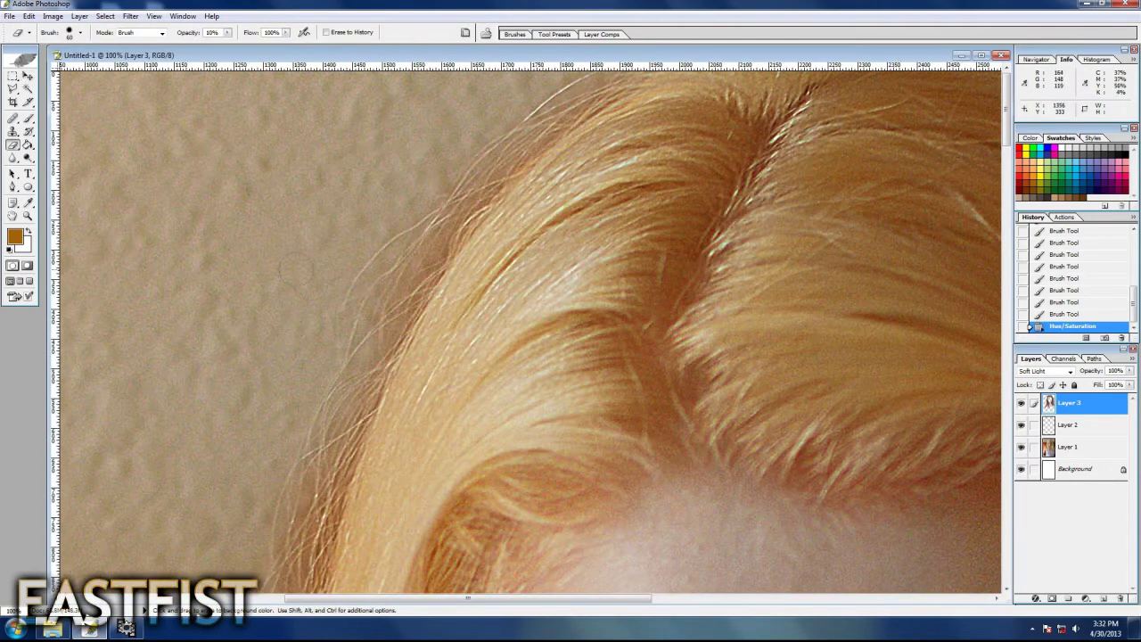
{"action": "mouse_move", "coordinate": [368, 201]}
{"action": "left_mouse_down"}
{"action": "mouse_move", "coordinate": [466, 207]}
{"action": "mouse_move", "coordinate": [405, 284]}
{"action": "left_mouse_up"}
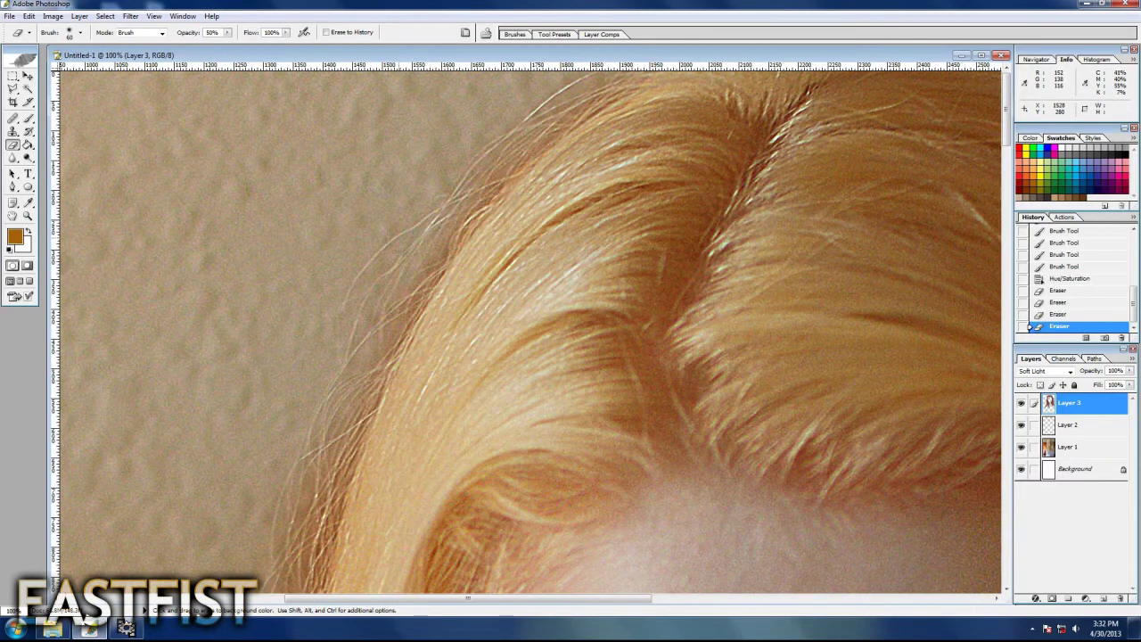
{"action": "left_click_drag", "start_coordinate": [398, 237], "coordinate": [445, 294]}
{"action": "left_click_drag", "start_coordinate": [504, 151], "coordinate": [466, 210]}
{"action": "left_click_drag", "start_coordinate": [571, 112], "coordinate": [384, 339]}
{"action": "left_click_drag", "start_coordinate": [599, 100], "coordinate": [526, 161]}
Erase stray colour along the left hair edge and from skin between strands over the shoulder
{"action": "key", "text": "ctrl+minus"}
{"action": "key", "text": "ctrl+minus"}
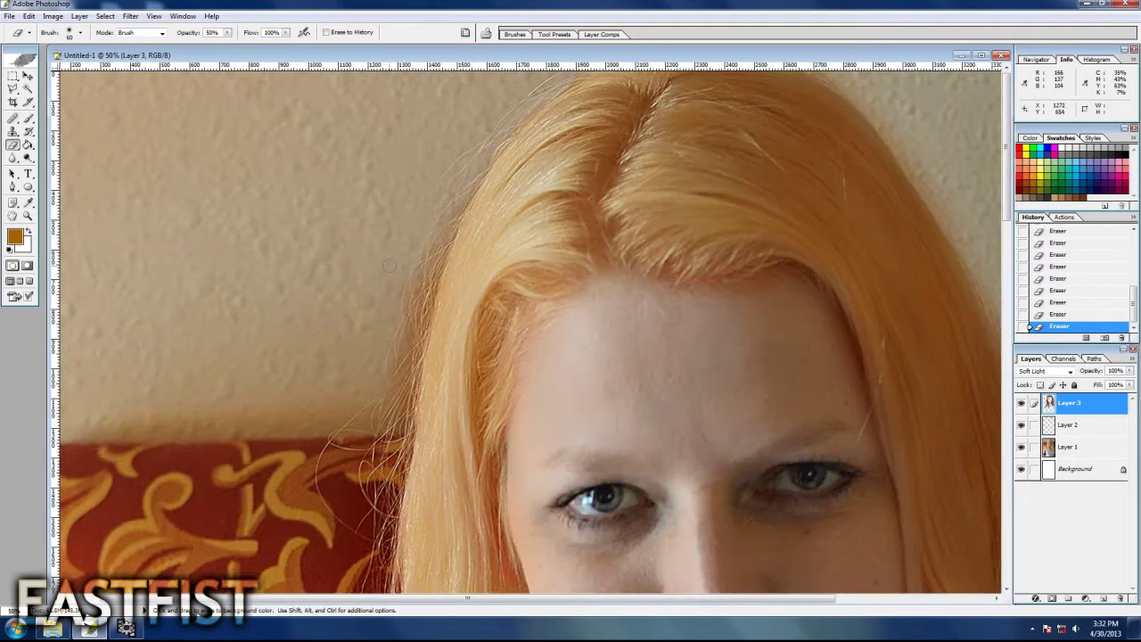
{"action": "left_click_drag", "start_coordinate": [421, 406], "coordinate": [419, 264]}
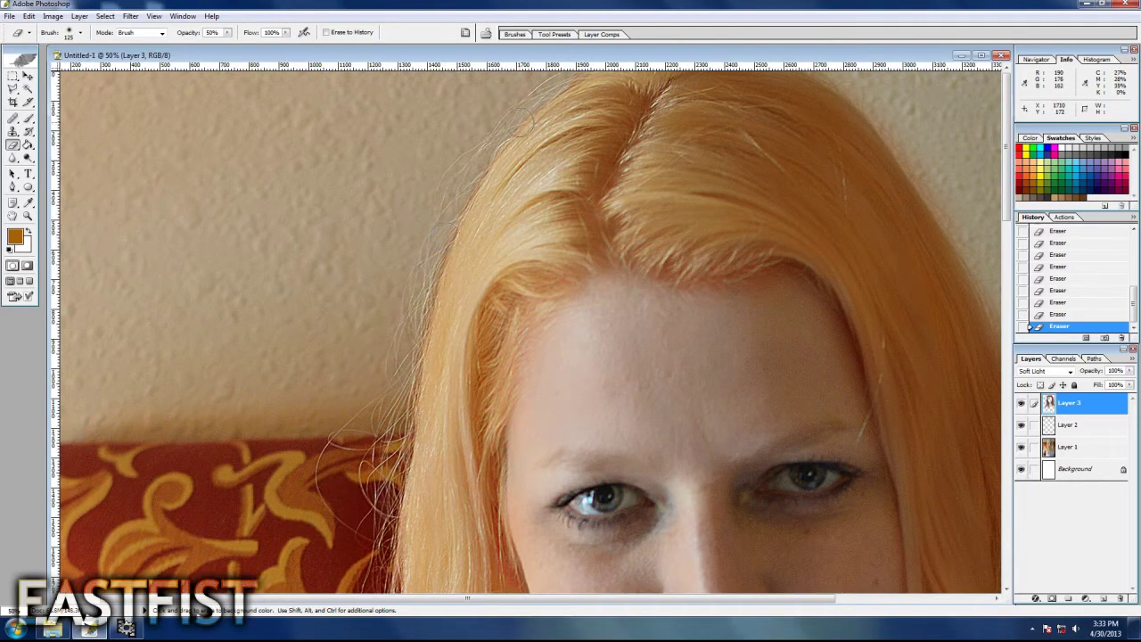
{"action": "scroll", "coordinate": [386, 383], "scroll_direction": "down", "scroll_amount": 3}
{"action": "key", "text": "bracketright"}
{"action": "key", "text": "bracketright"}
{"action": "scroll", "coordinate": [392, 294], "scroll_direction": "down", "scroll_amount": 3}
{"action": "key", "text": "bracketleft"}
{"action": "key", "text": "bracketleft"}
{"action": "key", "text": "bracketleft"}
{"action": "left_click_drag", "start_coordinate": [373, 446], "coordinate": [374, 375]}
{"action": "mouse_move", "coordinate": [421, 477]}
{"action": "left_mouse_down"}
{"action": "mouse_move", "coordinate": [437, 401]}
{"action": "mouse_move", "coordinate": [430, 330]}
{"action": "left_mouse_up"}
{"action": "left_click_drag", "start_coordinate": [464, 419], "coordinate": [457, 290]}
{"action": "left_click_drag", "start_coordinate": [399, 421], "coordinate": [392, 566]}
Erase the remaining tint near the shoulder and over the chest with a 175 px eraser
{"action": "key", "text": "bracketright"}
{"action": "key", "text": "bracketright"}
{"action": "key", "text": "bracketright"}
{"action": "left_click_drag", "start_coordinate": [412, 513], "coordinate": [424, 554]}
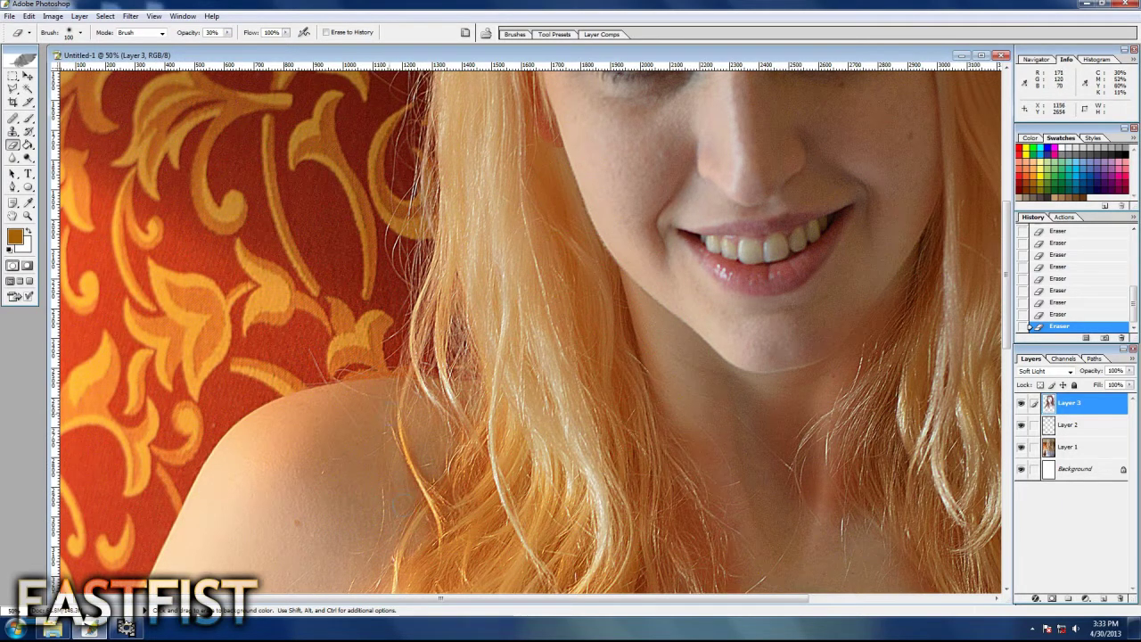
{"action": "left_click_drag", "start_coordinate": [446, 508], "coordinate": [481, 464]}
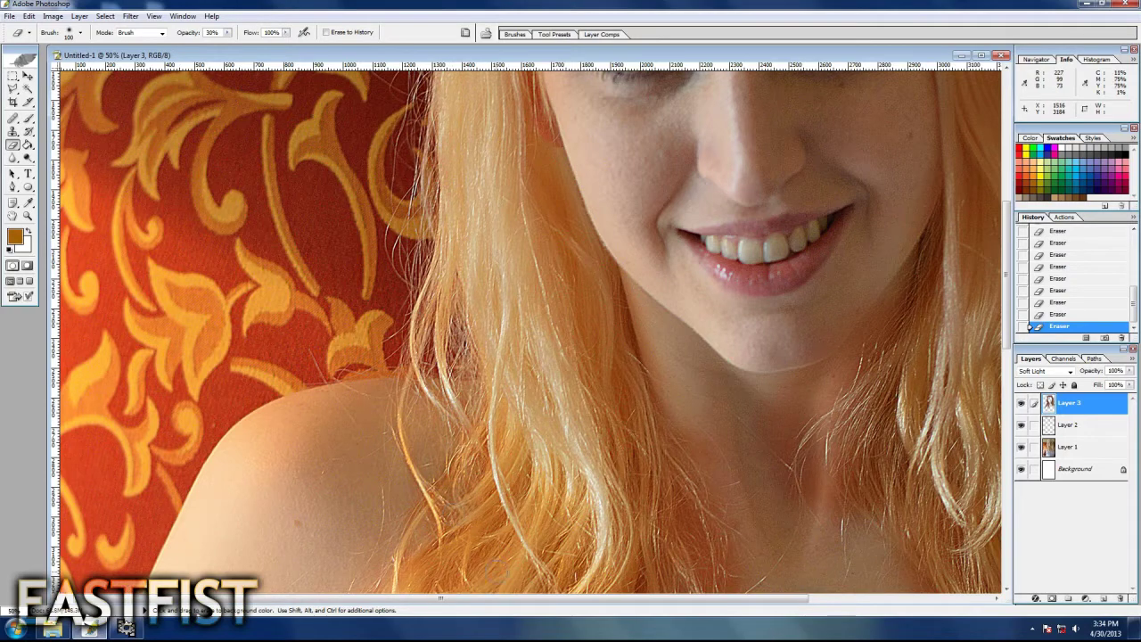
{"action": "key", "text": "ctrl+minus"}
{"action": "key", "text": "bracketright"}
{"action": "key", "text": "bracketright"}
{"action": "key", "text": "bracketright"}
{"action": "left_click_drag", "start_coordinate": [319, 435], "coordinate": [553, 515]}
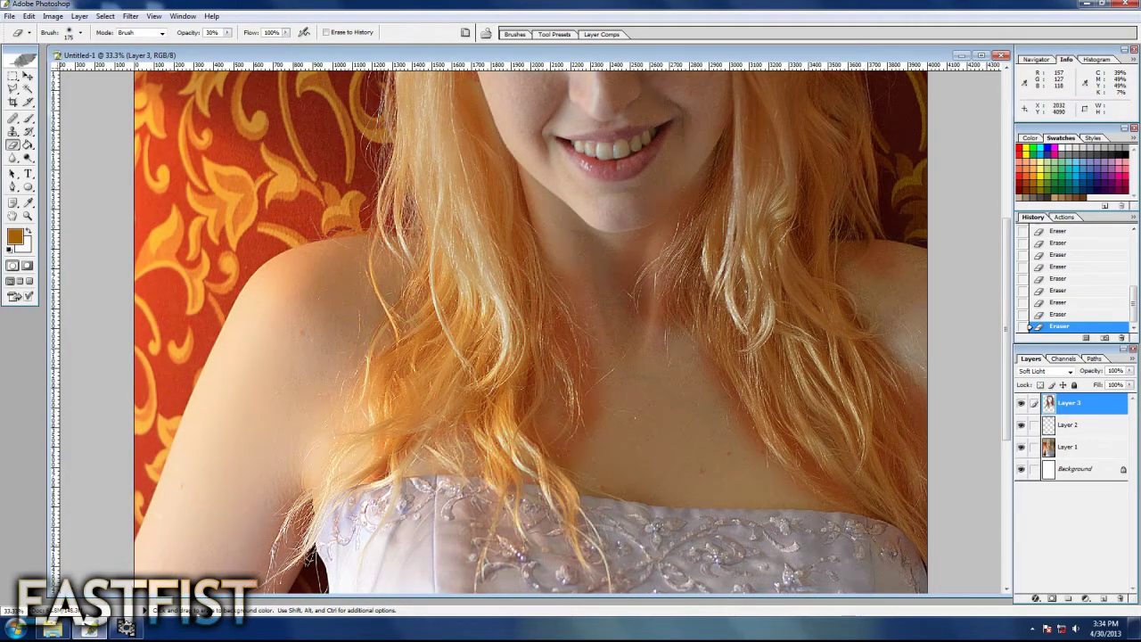
Erase the orange tint from strands over the chest and from skin beside the hair
{"action": "scroll", "coordinate": [544, 513], "scroll_direction": "down", "scroll_amount": 3}
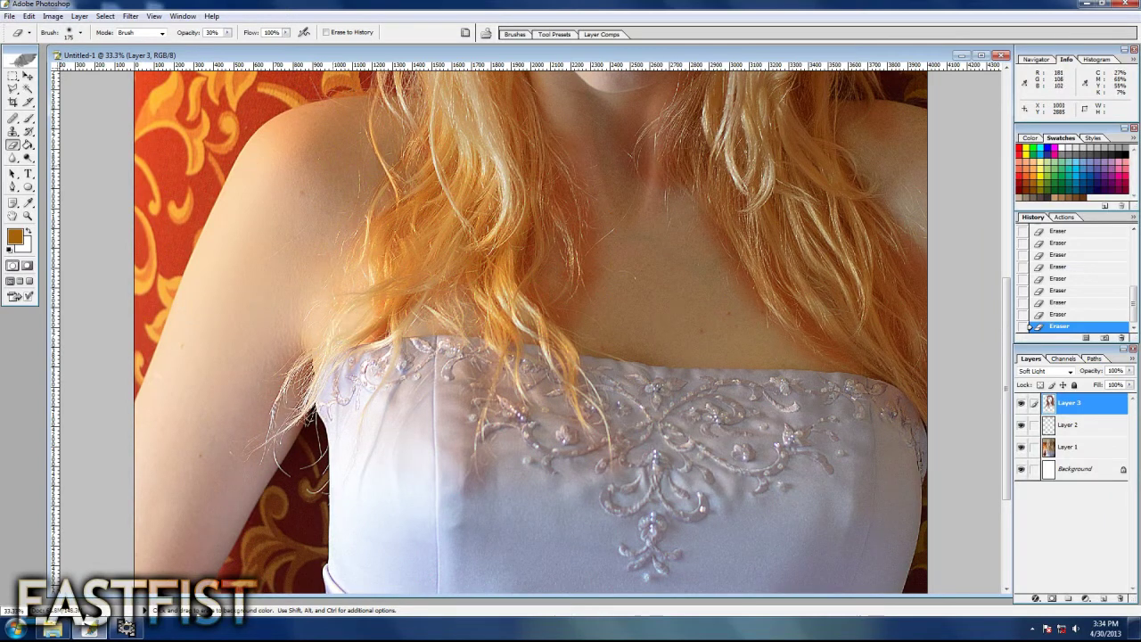
{"action": "left_click_drag", "start_coordinate": [566, 321], "coordinate": [535, 276]}
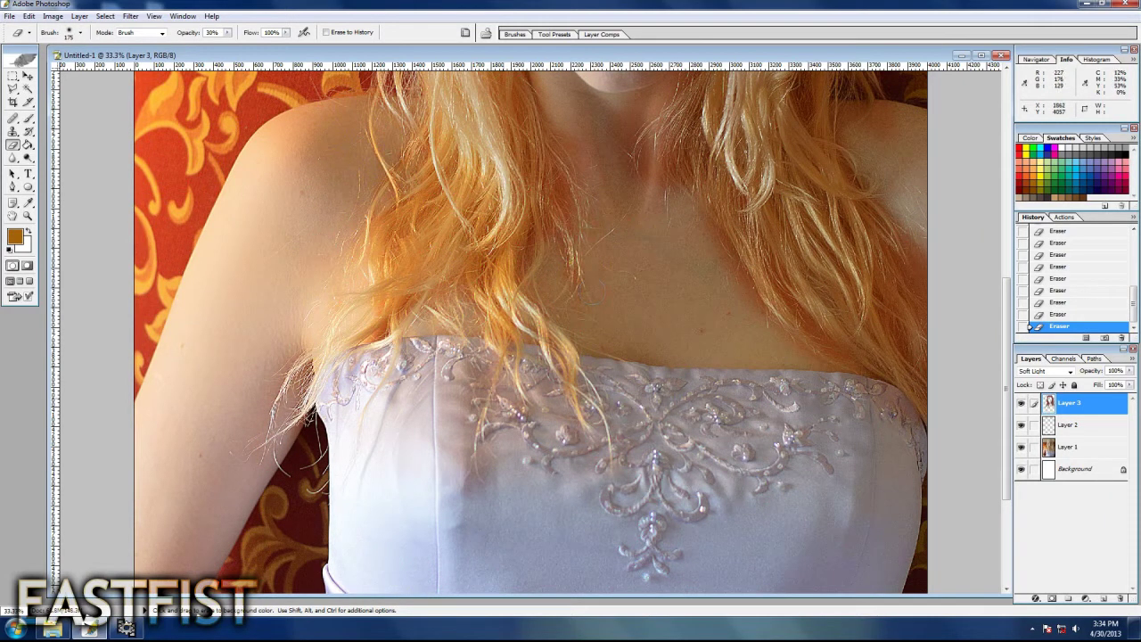
{"action": "scroll", "coordinate": [548, 393], "scroll_direction": "up", "scroll_amount": 3}
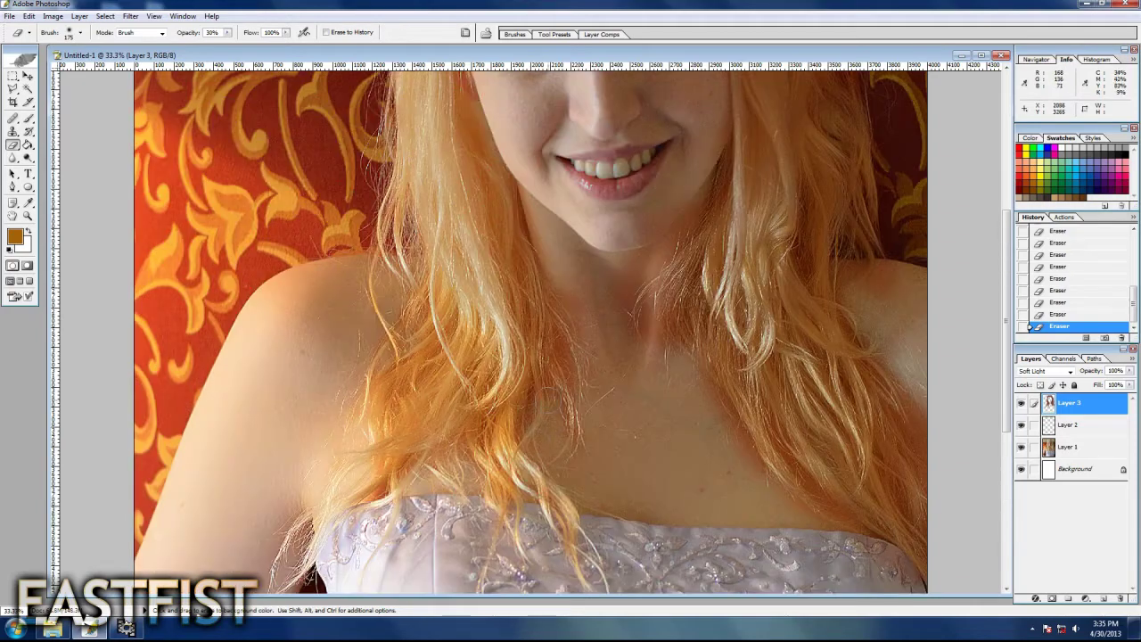
{"action": "left_click_drag", "start_coordinate": [653, 317], "coordinate": [670, 324]}
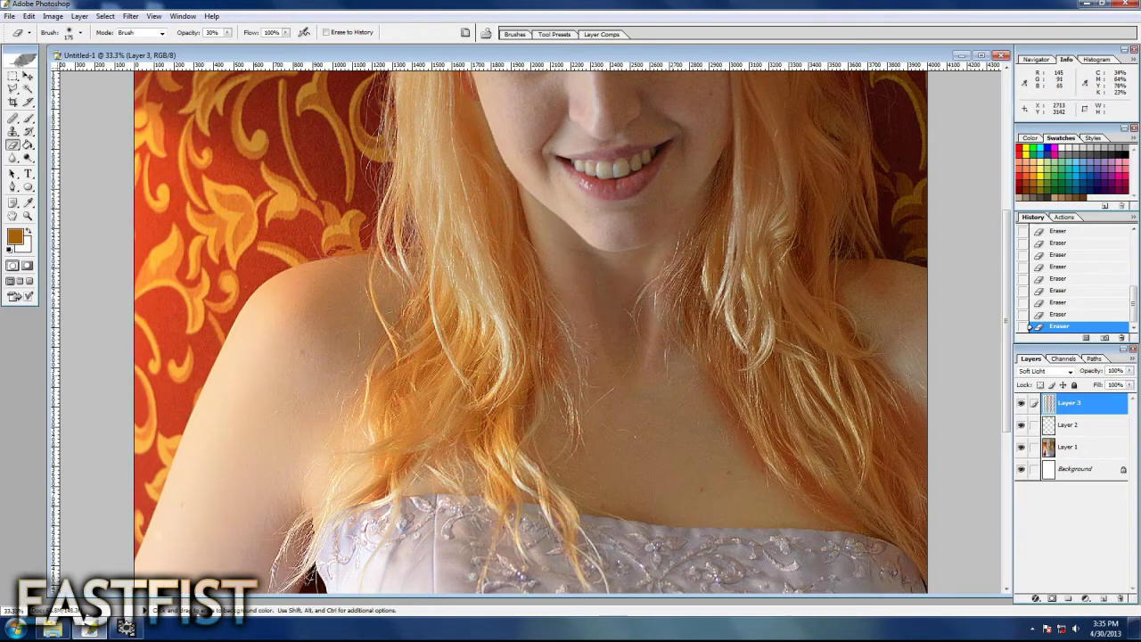
{"action": "scroll", "coordinate": [530, 330], "scroll_direction": "down", "scroll_amount": 3}
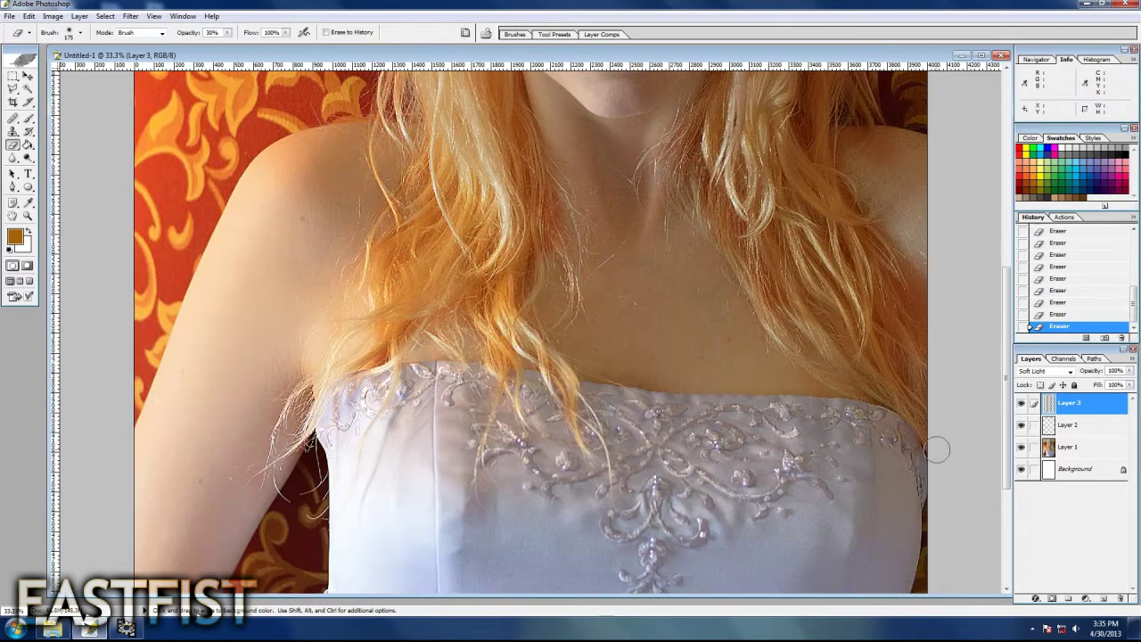
{"action": "scroll", "coordinate": [531, 329], "scroll_direction": "up", "scroll_amount": 4}
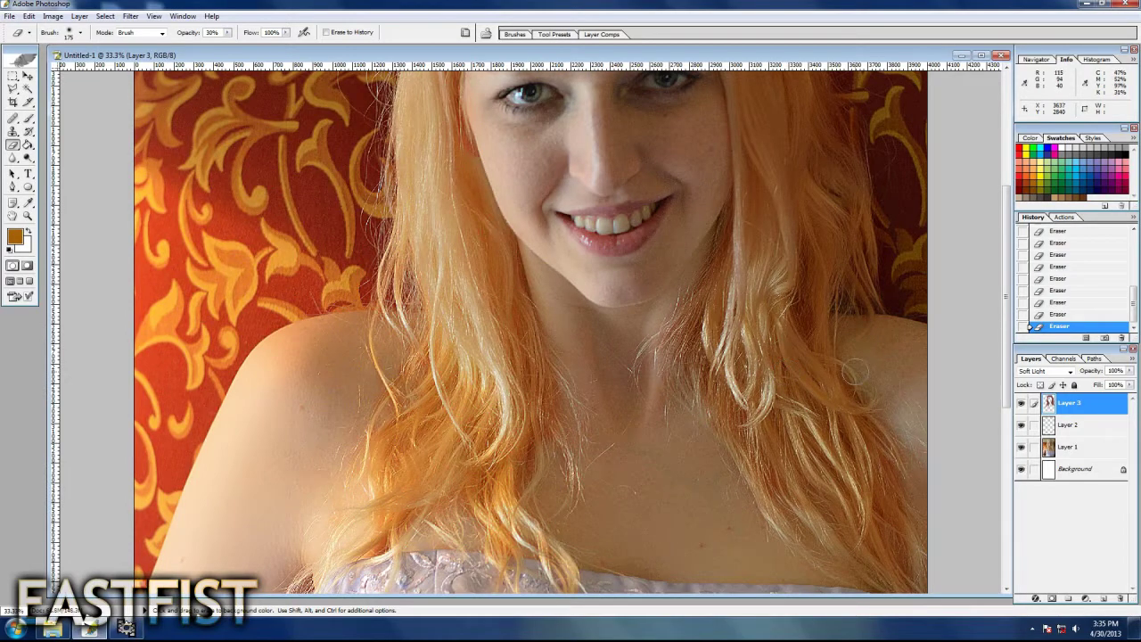
{"action": "scroll", "coordinate": [714, 336], "scroll_direction": "up", "scroll_amount": 3}
{"action": "scroll", "coordinate": [705, 304], "scroll_direction": "up", "scroll_amount": 3}
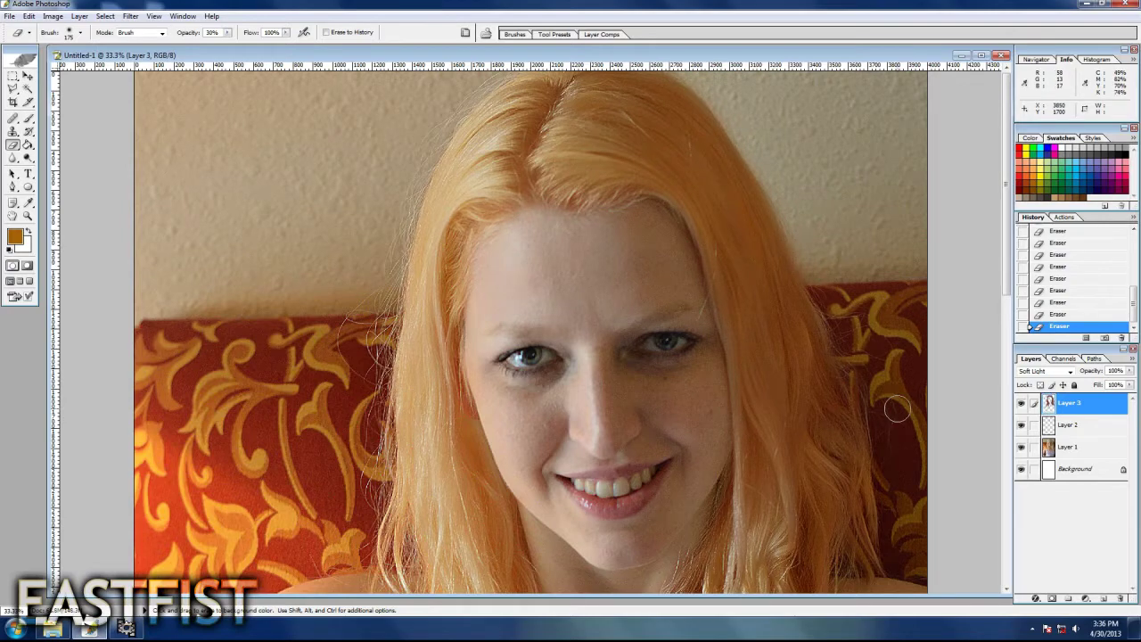
Inspect the chin at 100% and the whole photo, then hide the hair colour layer
{"action": "key", "text": "ctrl+minus"}
{"action": "key", "text": "ctrl+minus"}
{"action": "key", "text": "ctrl+alt+0"}
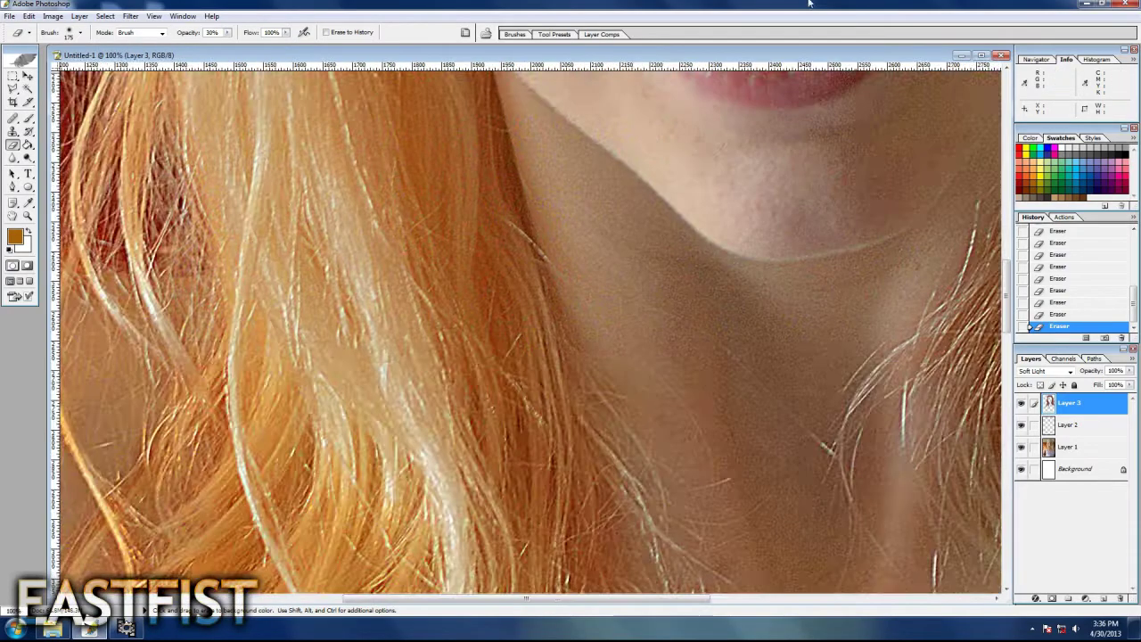
{"action": "scroll", "coordinate": [535, 267], "scroll_direction": "up", "scroll_amount": 3}
{"action": "key", "text": "ctrl+minus"}
{"action": "key", "text": "ctrl+minus"}
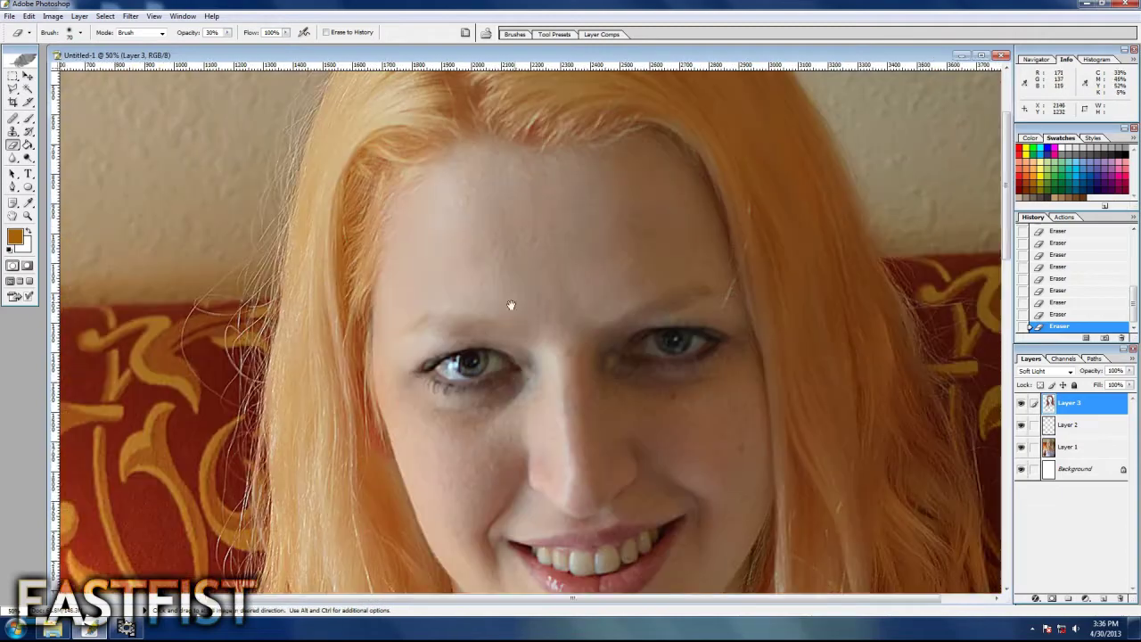
{"action": "key", "text": "ctrl+minus"}
{"action": "key", "text": "ctrl+minus"}
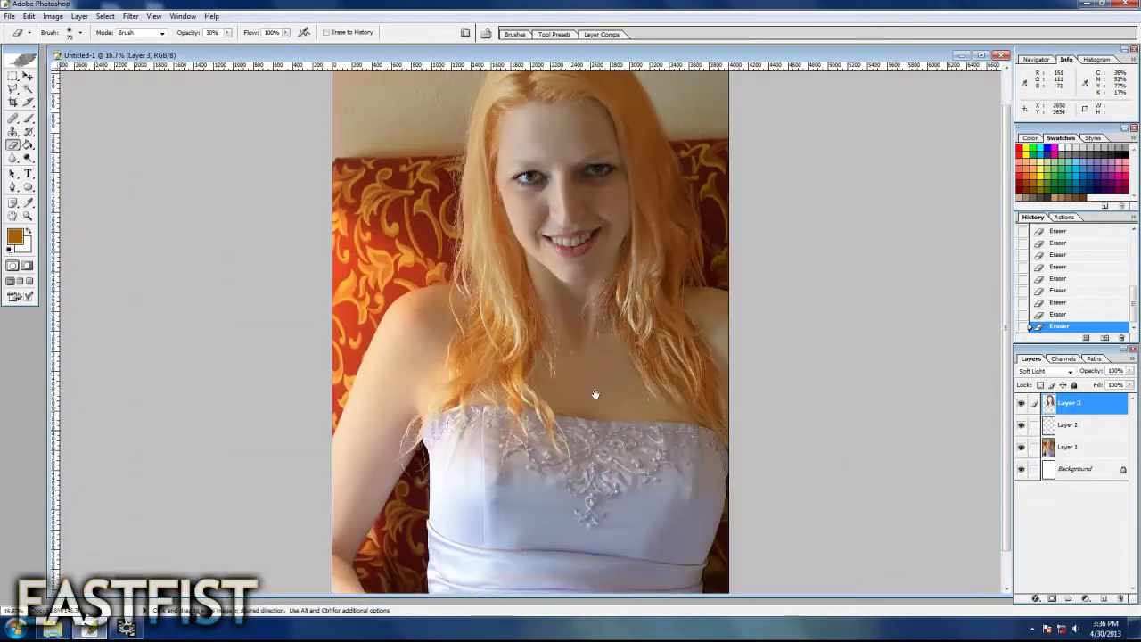
{"action": "scroll", "coordinate": [531, 330], "scroll_direction": "up", "scroll_amount": 1}
{"action": "left_click", "coordinate": [1022, 403]}
{"action": "left_click", "coordinate": [1022, 403]}
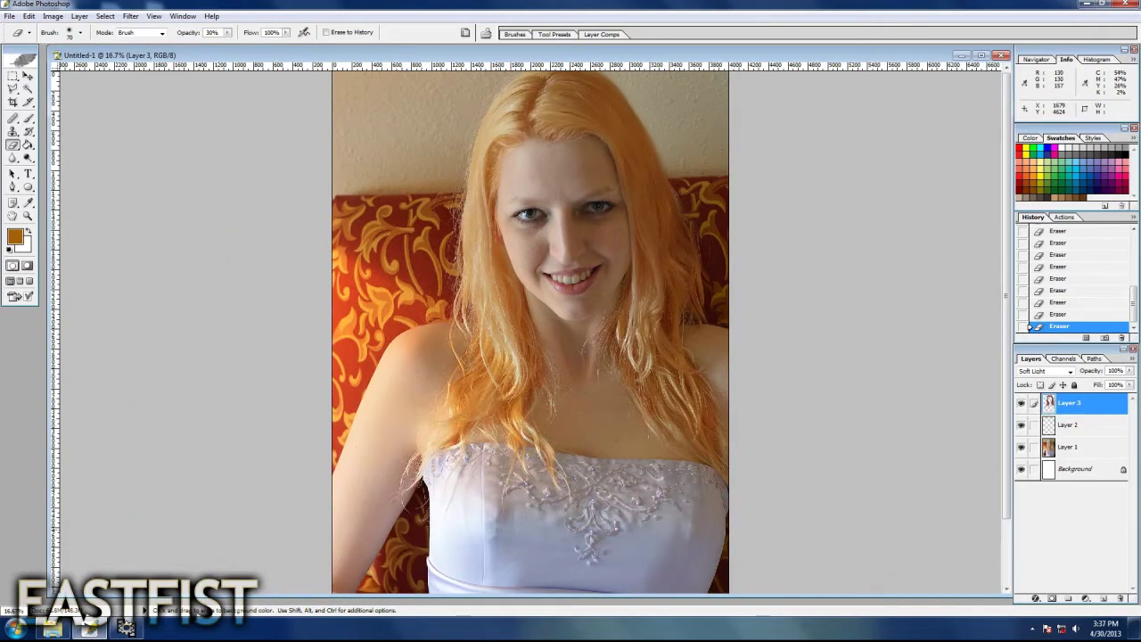
Toggle Layer 3's visibility to compare the hair with and without colour
{"action": "left_click", "coordinate": [1021, 403]}
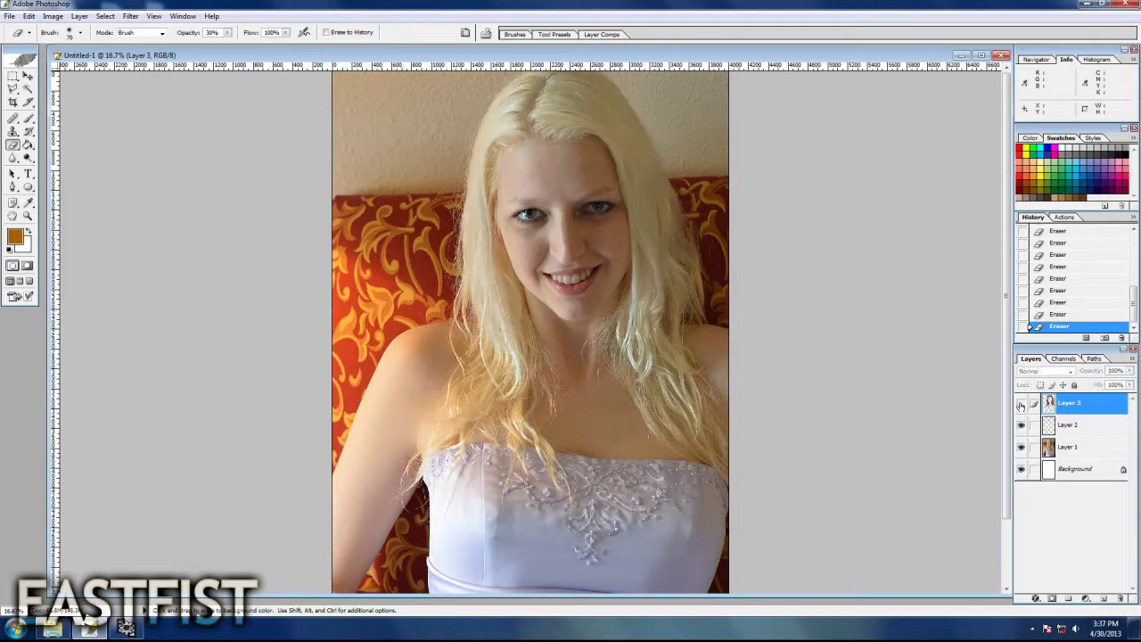
{"action": "left_click", "coordinate": [1022, 403]}
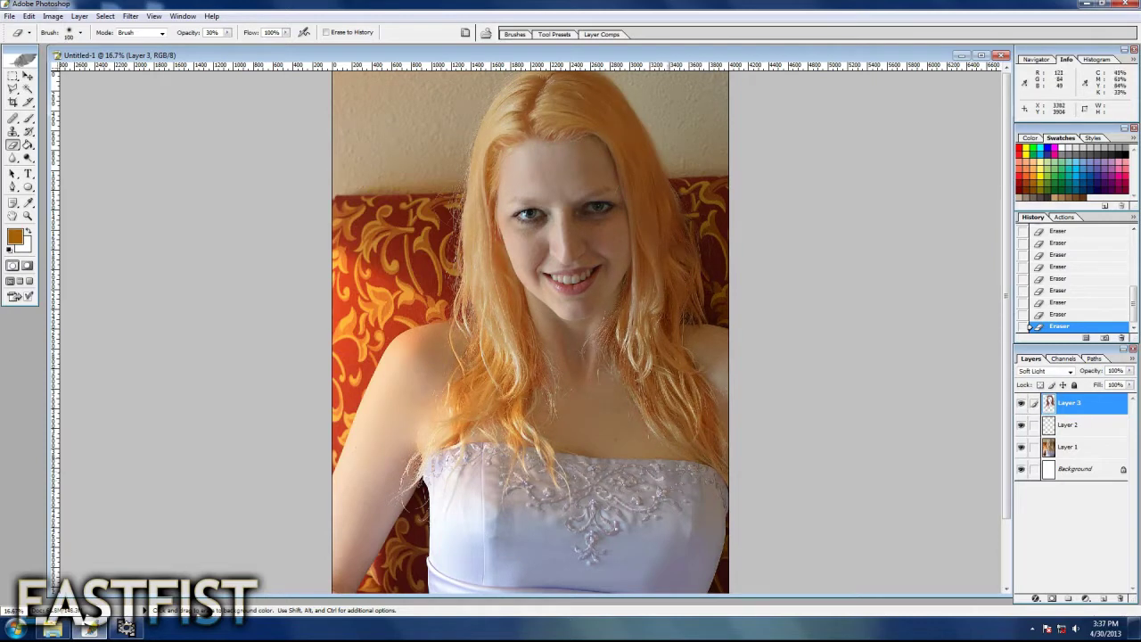
{"action": "left_click", "coordinate": [1022, 403]}
{"action": "left_click", "coordinate": [1022, 403]}
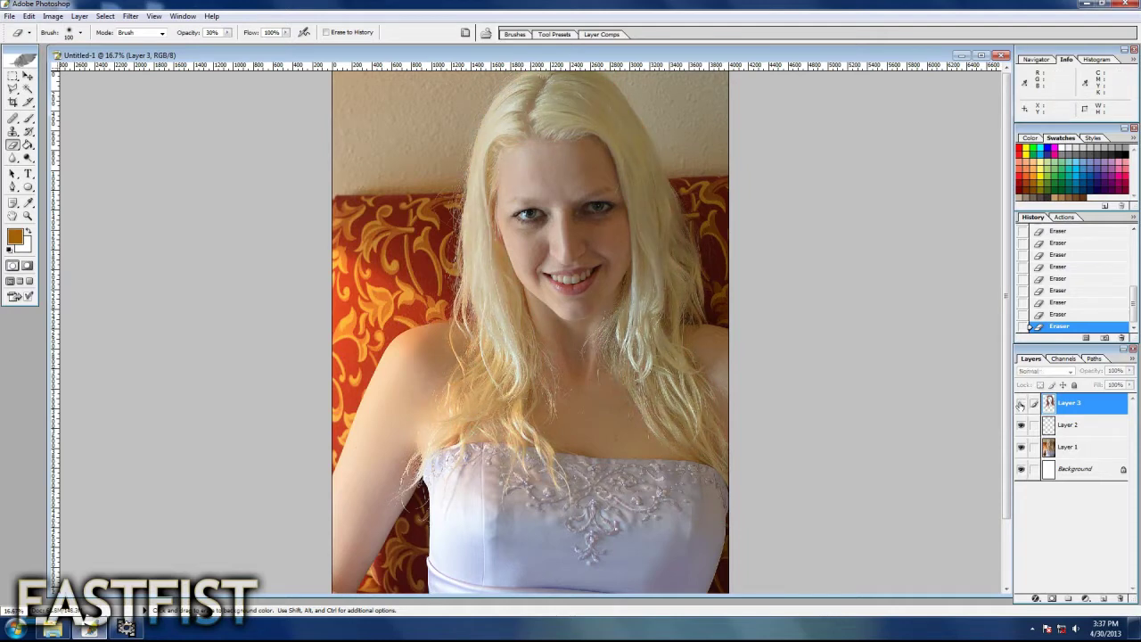
{"action": "left_click", "coordinate": [80, 16]}
Add a Hue/Saturation adjustment layer with Saturation lowered to -20
{"action": "left_click", "coordinate": [293, 171]}
{"action": "key", "text": "Return"}
{"action": "left_click_drag", "start_coordinate": [724, 469], "coordinate": [696, 498]}
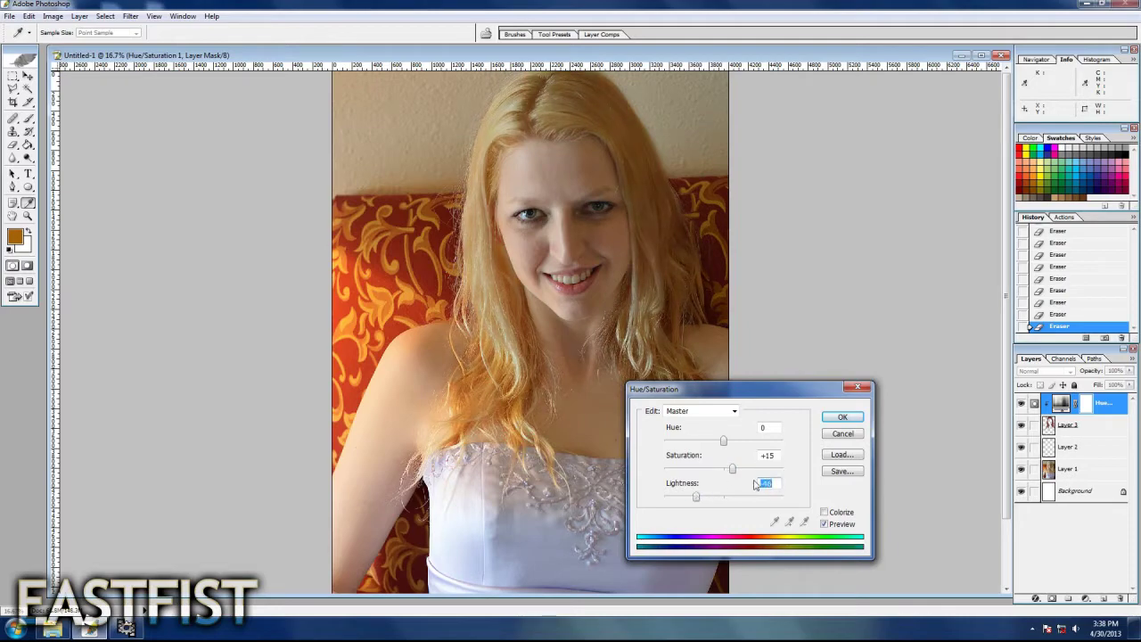
Confirm the Hue/Saturation adjustment and switch to the red.psd document
{"action": "left_click", "coordinate": [859, 411]}
{"action": "key", "text": "b"}
{"action": "scroll", "coordinate": [631, 582], "scroll_direction": "up", "scroll_amount": 3}
{"action": "scroll", "coordinate": [522, 476], "scroll_direction": "down", "scroll_amount": 1}
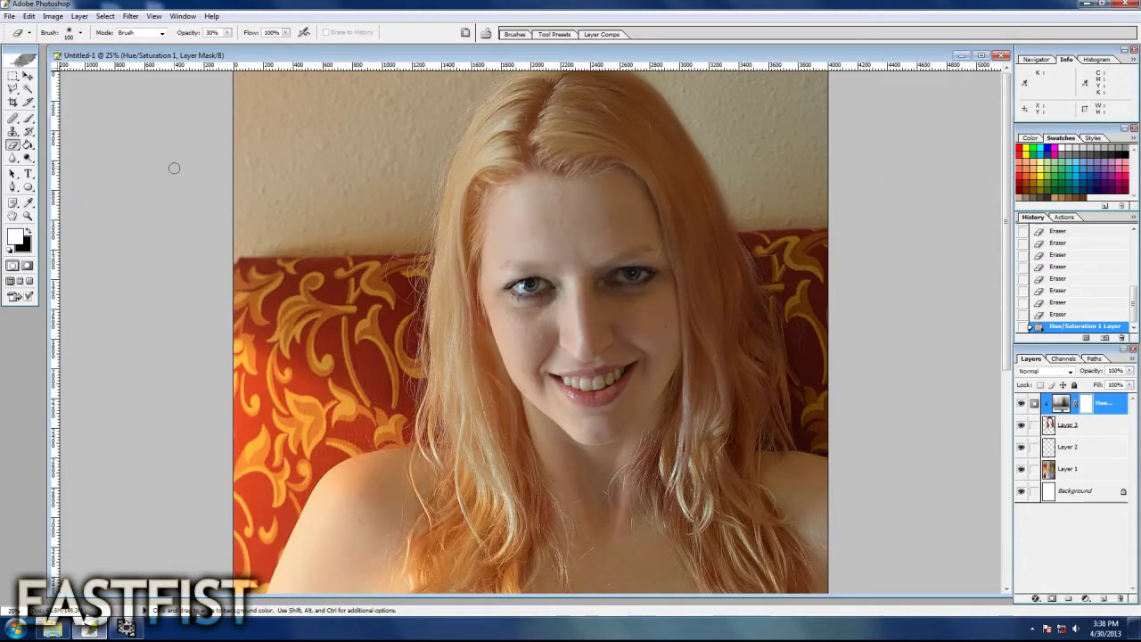
{"action": "left_click", "coordinate": [1077, 448]}
Add a Levels adjustment layer that brightens the portrait's midtones
{"action": "left_click", "coordinate": [79, 16]}
{"action": "left_click", "coordinate": [288, 119]}
{"action": "left_click_drag", "start_coordinate": [722, 504], "coordinate": [655, 504]}
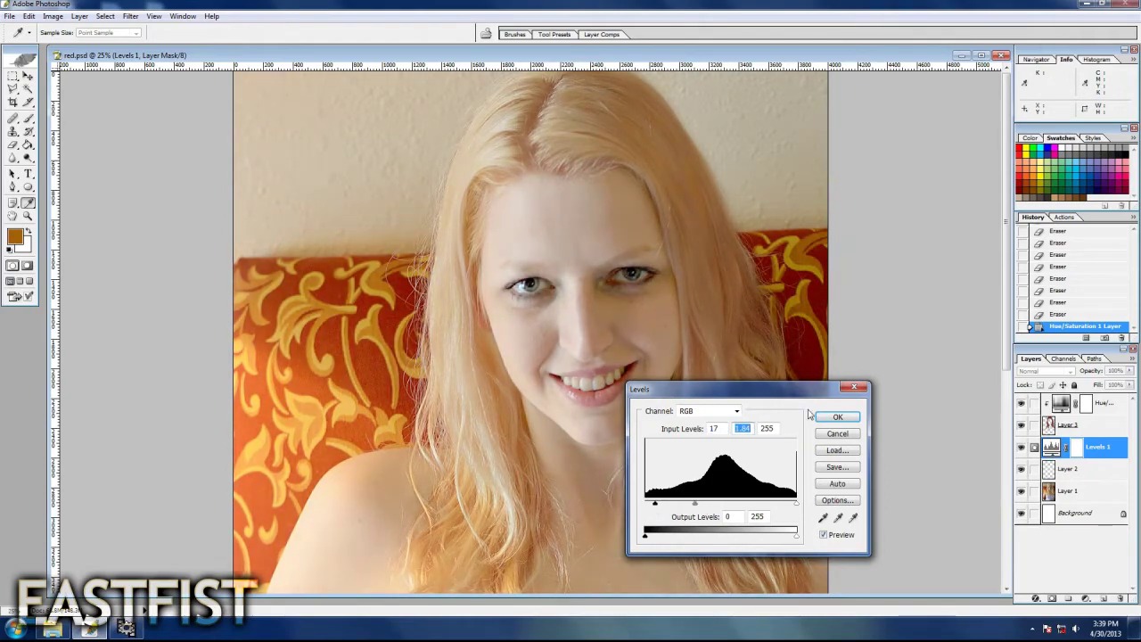
{"action": "left_click", "coordinate": [838, 416]}
{"action": "key", "text": "d"}
{"action": "key", "text": "ctrl+minus"}
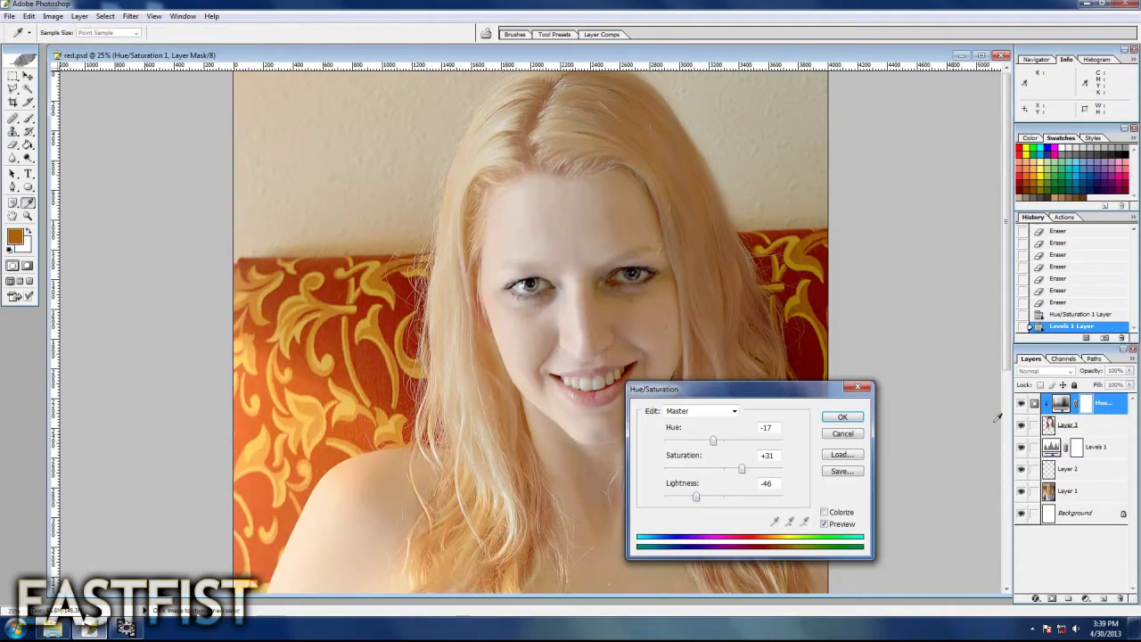
Lower the Hue/Saturation lightness further and shift the hue so the hair looks pinker
{"action": "left_click_drag", "start_coordinate": [696, 498], "coordinate": [683, 499]}
{"action": "left_click_drag", "start_coordinate": [714, 444], "coordinate": [705, 444]}
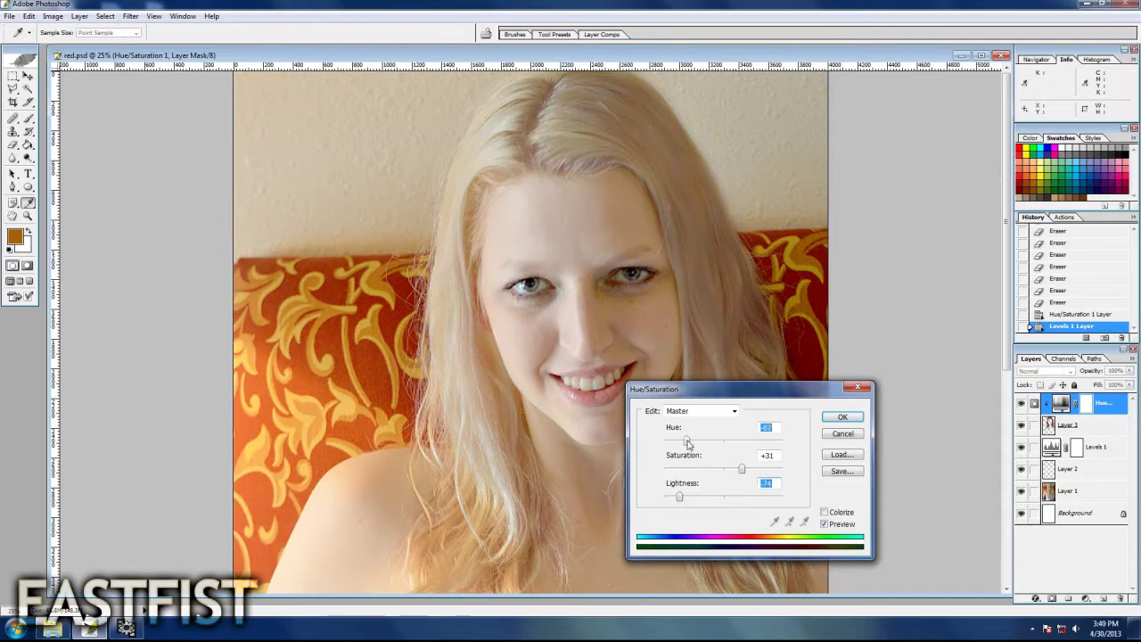
{"action": "key", "text": "Return"}
{"action": "key", "text": "b"}
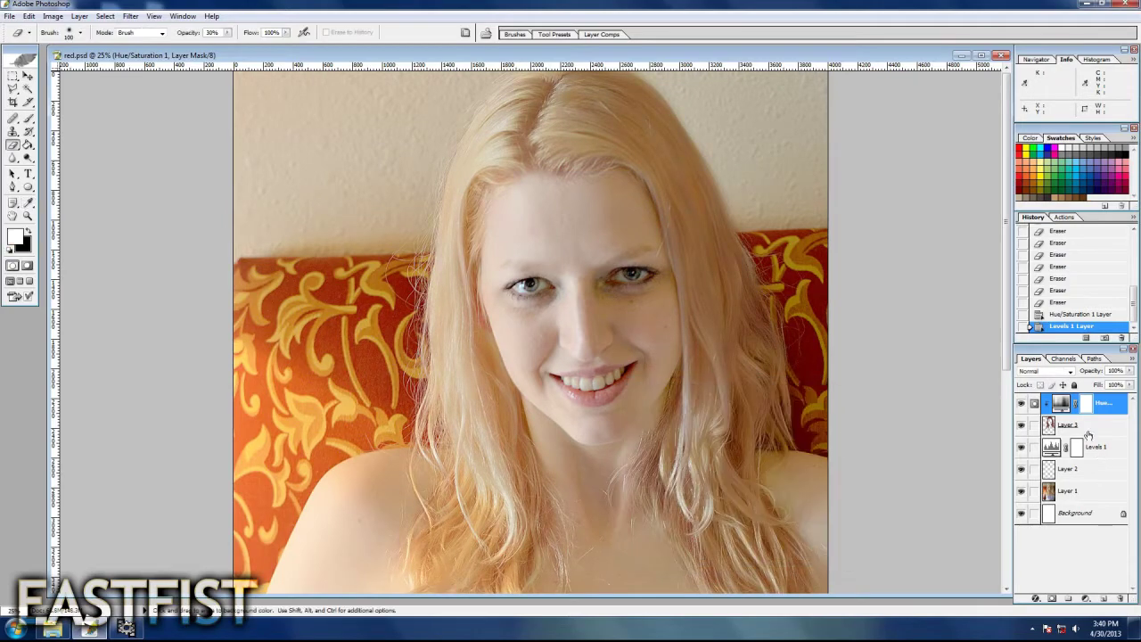
Select the painted hair region on Layer 3 with the Magic Wand
{"action": "left_click", "coordinate": [1095, 453]}
{"action": "left_click", "coordinate": [105, 16]}
{"action": "left_click", "coordinate": [1070, 314]}
{"action": "key", "text": "w"}
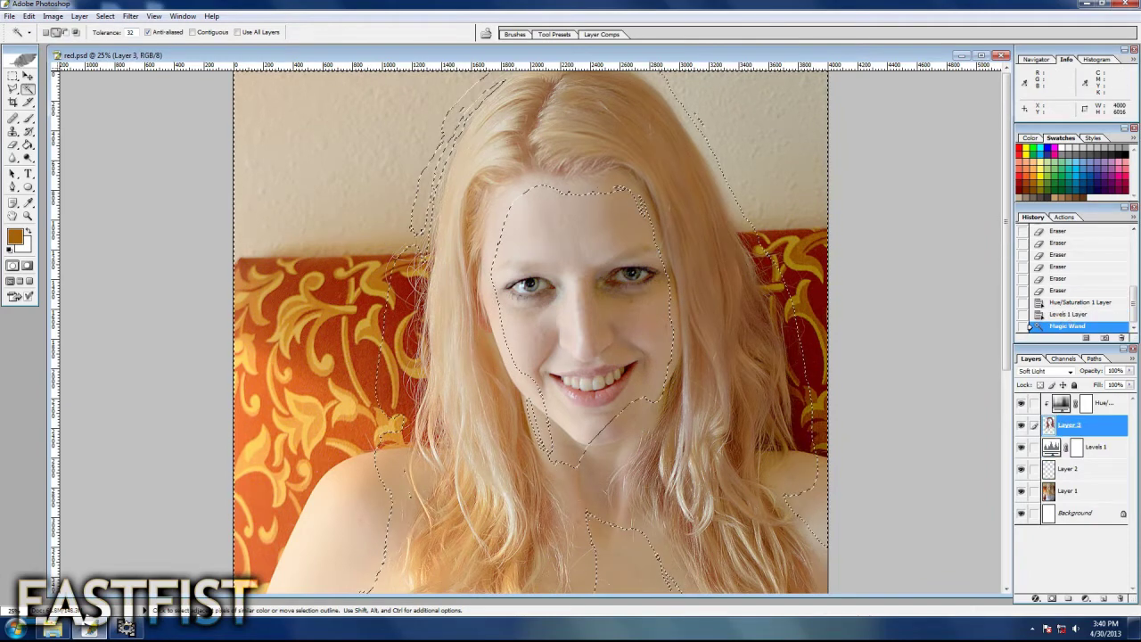
Invert the selection and fill the Levels 1 mask with black to exclude the hair
{"action": "key", "text": "ctrl+shift+i"}
{"action": "left_click", "coordinate": [1077, 447]}
{"action": "key", "text": "d"}
{"action": "key", "text": "g"}
{"action": "left_click", "coordinate": [785, 356]}
{"action": "key", "text": "ctrl+d"}
Brush the Levels mask over the face and clear halos along the hair edges, chest and right shoulder
{"action": "key", "text": "b"}
{"action": "mouse_move", "coordinate": [517, 204]}
{"action": "left_mouse_down"}
{"action": "mouse_move", "coordinate": [495, 339]}
{"action": "mouse_move", "coordinate": [560, 484]}
{"action": "mouse_move", "coordinate": [497, 235]}
{"action": "mouse_move", "coordinate": [624, 191]}
{"action": "mouse_move", "coordinate": [669, 277]}
{"action": "mouse_move", "coordinate": [583, 373]}
{"action": "mouse_move", "coordinate": [628, 517]}
{"action": "left_mouse_up"}
{"action": "mouse_move", "coordinate": [580, 486]}
{"action": "left_mouse_down"}
{"action": "mouse_move", "coordinate": [580, 589]}
{"action": "mouse_move", "coordinate": [686, 579]}
{"action": "left_mouse_up"}
{"action": "left_click_drag", "start_coordinate": [402, 410], "coordinate": [402, 250]}
{"action": "mouse_move", "coordinate": [410, 357]}
{"action": "left_mouse_down"}
{"action": "mouse_move", "coordinate": [417, 223]}
{"action": "mouse_move", "coordinate": [489, 79]}
{"action": "left_mouse_up"}
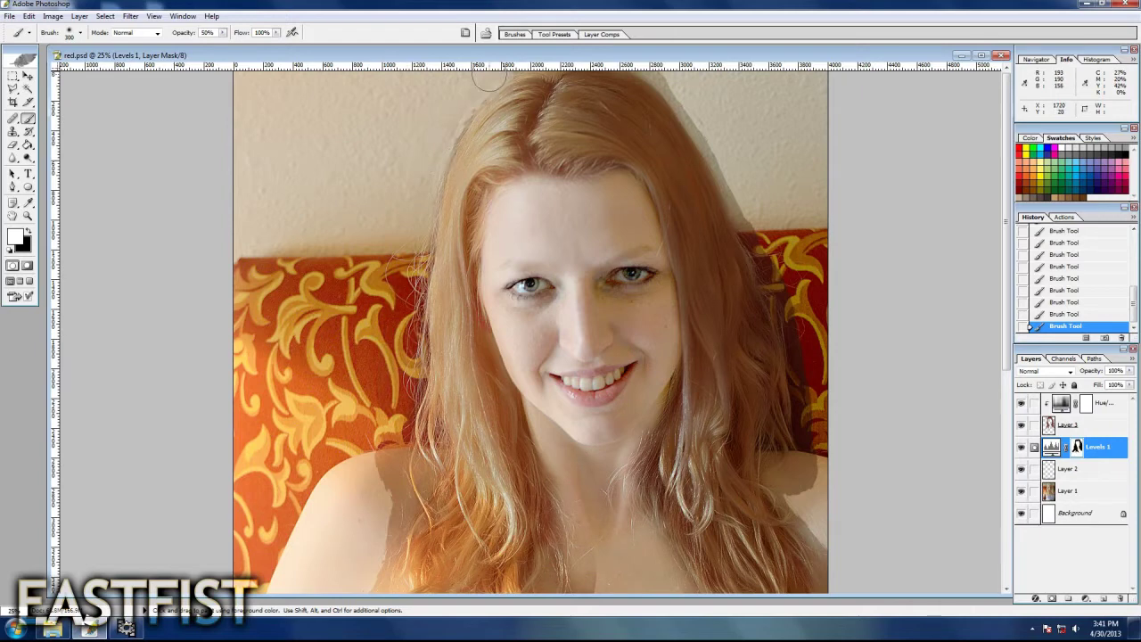
{"action": "mouse_move", "coordinate": [389, 389]}
{"action": "left_mouse_down"}
{"action": "mouse_move", "coordinate": [401, 518]}
{"action": "mouse_move", "coordinate": [423, 304]}
{"action": "left_mouse_up"}
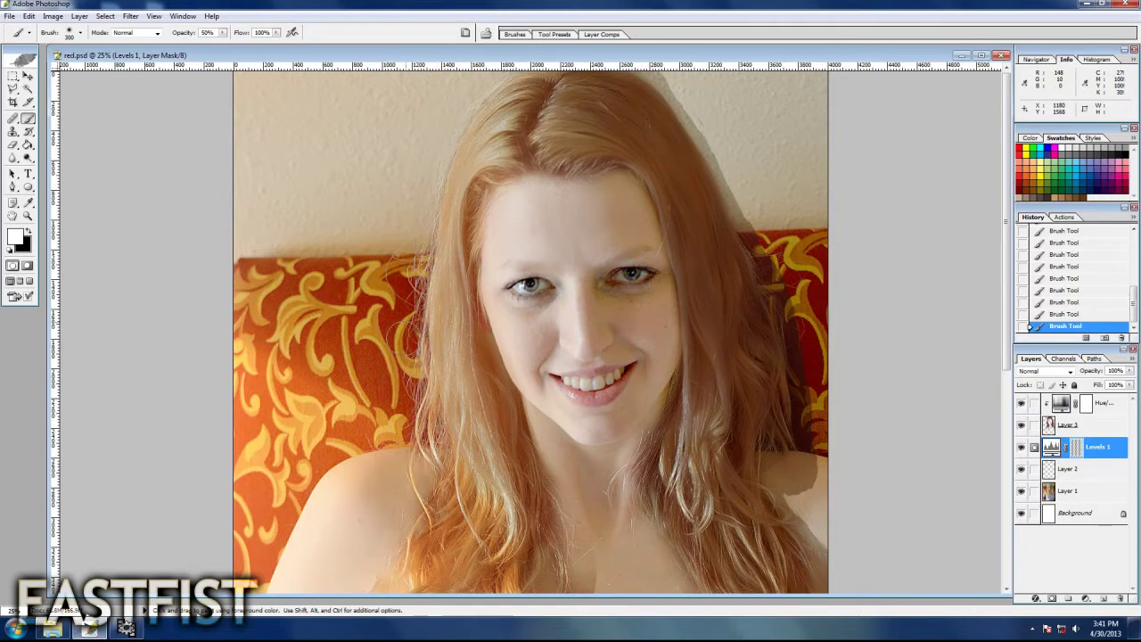
{"action": "mouse_move", "coordinate": [674, 85]}
{"action": "left_mouse_down"}
{"action": "mouse_move", "coordinate": [776, 304]}
{"action": "mouse_move", "coordinate": [703, 143]}
{"action": "left_mouse_up"}
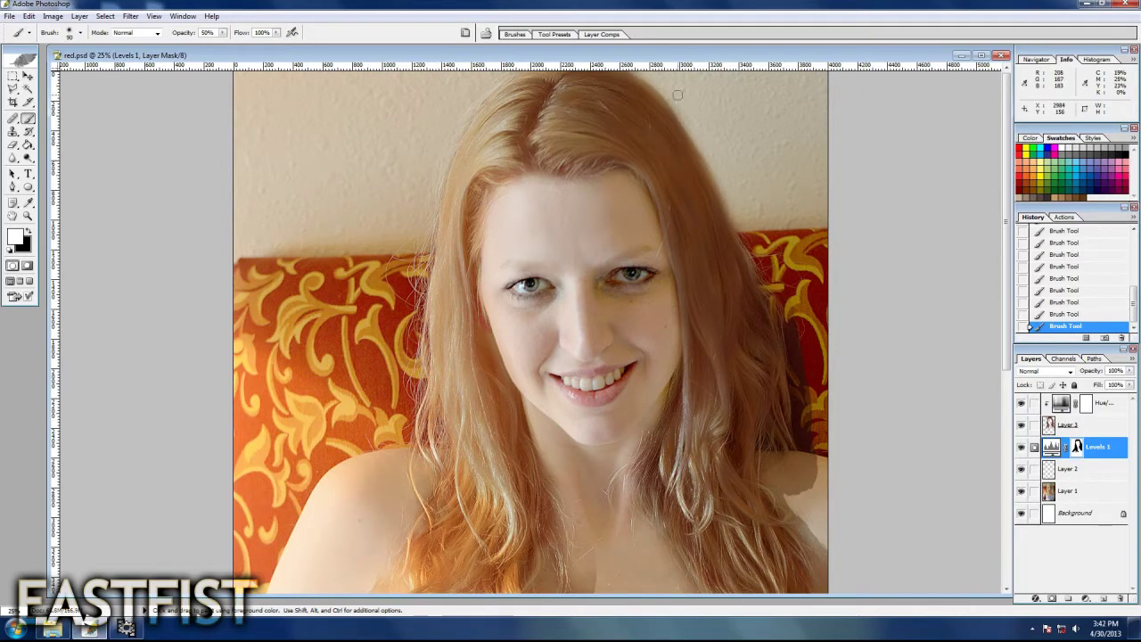
{"action": "mouse_move", "coordinate": [780, 319]}
{"action": "left_mouse_down"}
{"action": "mouse_move", "coordinate": [803, 464]}
{"action": "mouse_move", "coordinate": [785, 374]}
{"action": "left_mouse_up"}
With a 250 px brush, clear the remaining haze over the chest, neck and right hair
{"action": "key", "text": "bracketright"}
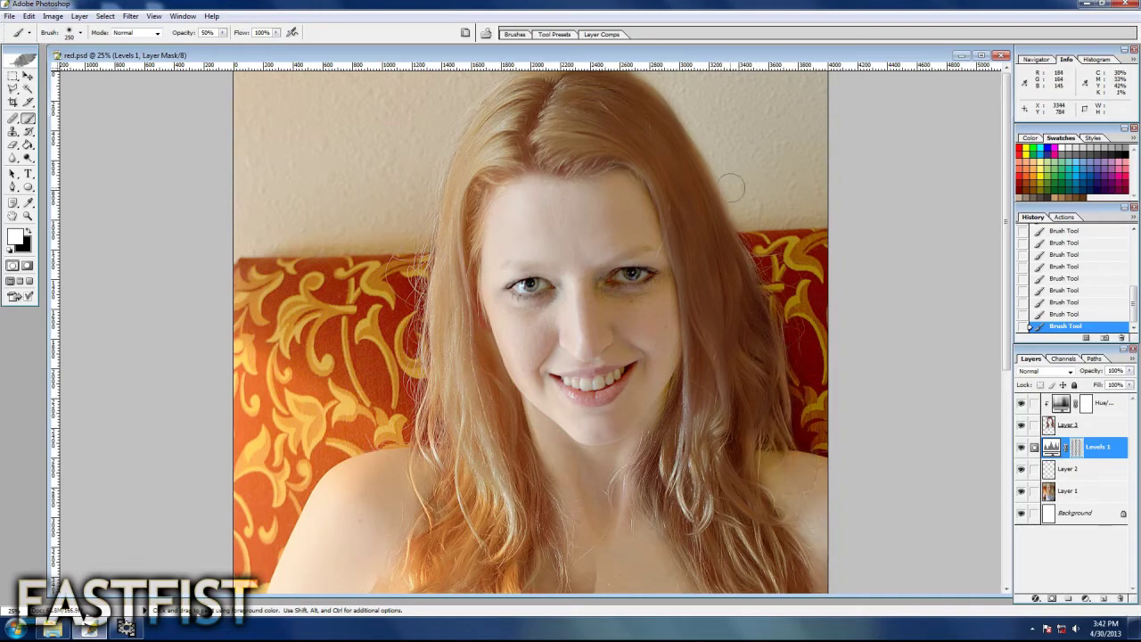
{"action": "scroll", "coordinate": [531, 328], "scroll_direction": "down", "scroll_amount": 5}
{"action": "mouse_move", "coordinate": [562, 401]}
{"action": "left_mouse_down"}
{"action": "mouse_move", "coordinate": [348, 455]}
{"action": "mouse_move", "coordinate": [321, 535]}
{"action": "mouse_move", "coordinate": [396, 489]}
{"action": "mouse_move", "coordinate": [486, 535]}
{"action": "mouse_move", "coordinate": [593, 486]}
{"action": "left_mouse_up"}
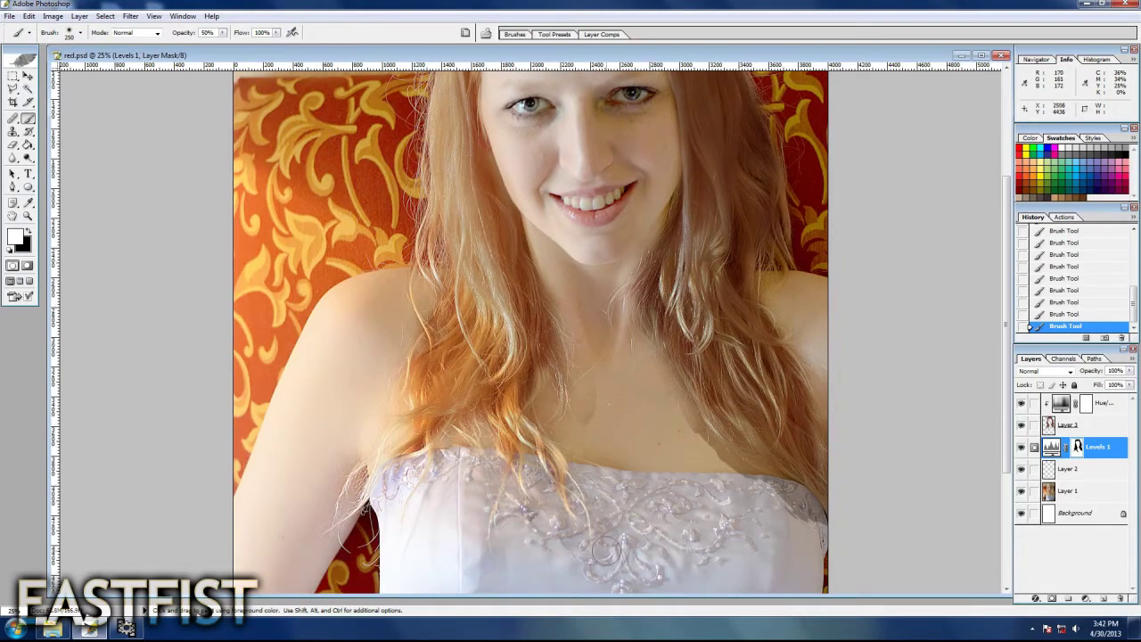
{"action": "left_click_drag", "start_coordinate": [553, 267], "coordinate": [544, 486]}
{"action": "left_click_drag", "start_coordinate": [647, 241], "coordinate": [714, 455]}
{"action": "left_click_drag", "start_coordinate": [704, 410], "coordinate": [816, 517]}
{"action": "left_click_drag", "start_coordinate": [811, 384], "coordinate": [780, 430]}
{"action": "scroll", "coordinate": [780, 430], "scroll_direction": "up", "scroll_amount": 5}
Set the Hue/Saturation lightness to -23, then reselect the Levels 1 mask
{"action": "left_click", "coordinate": [1021, 403]}
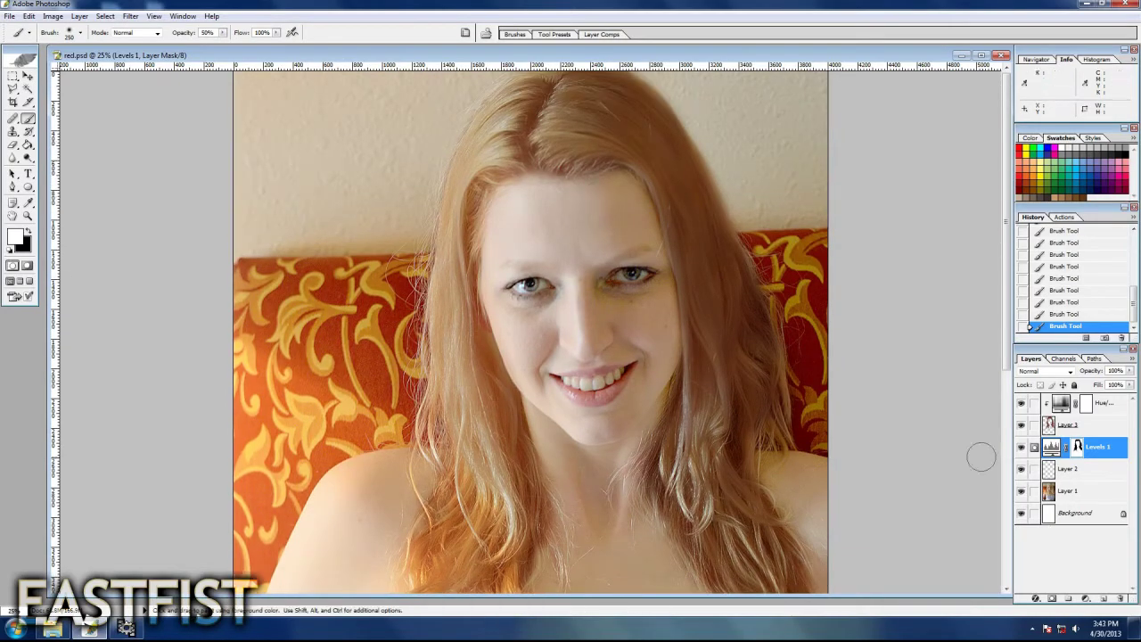
{"action": "double_click", "coordinate": [1061, 403]}
{"action": "left_click_drag", "start_coordinate": [723, 498], "coordinate": [710, 498]}
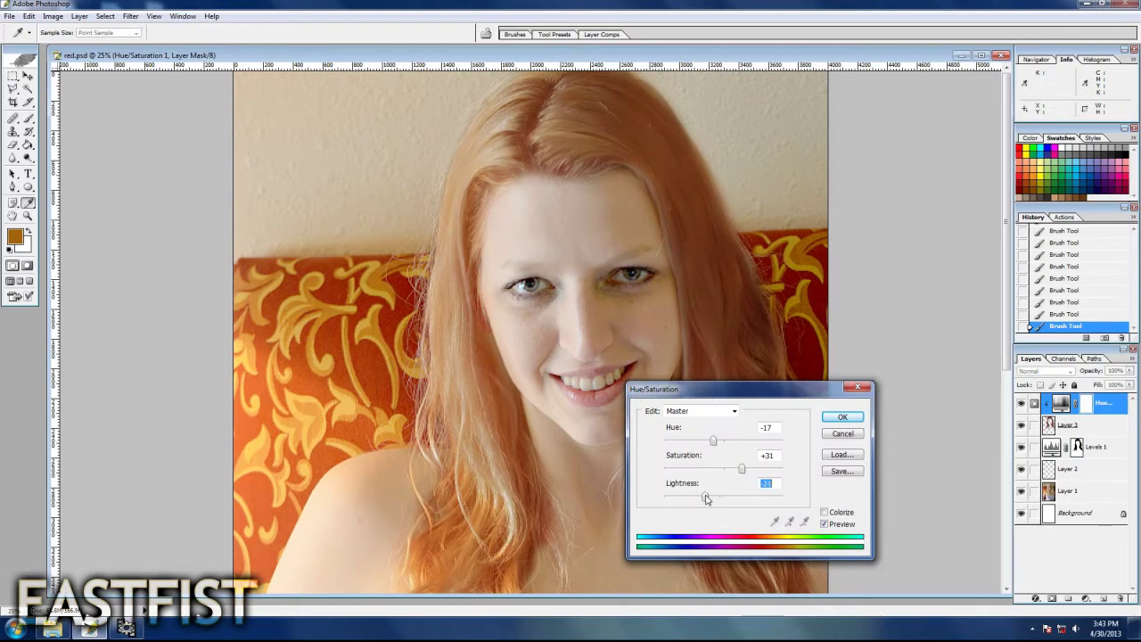
{"action": "key", "text": "Return"}
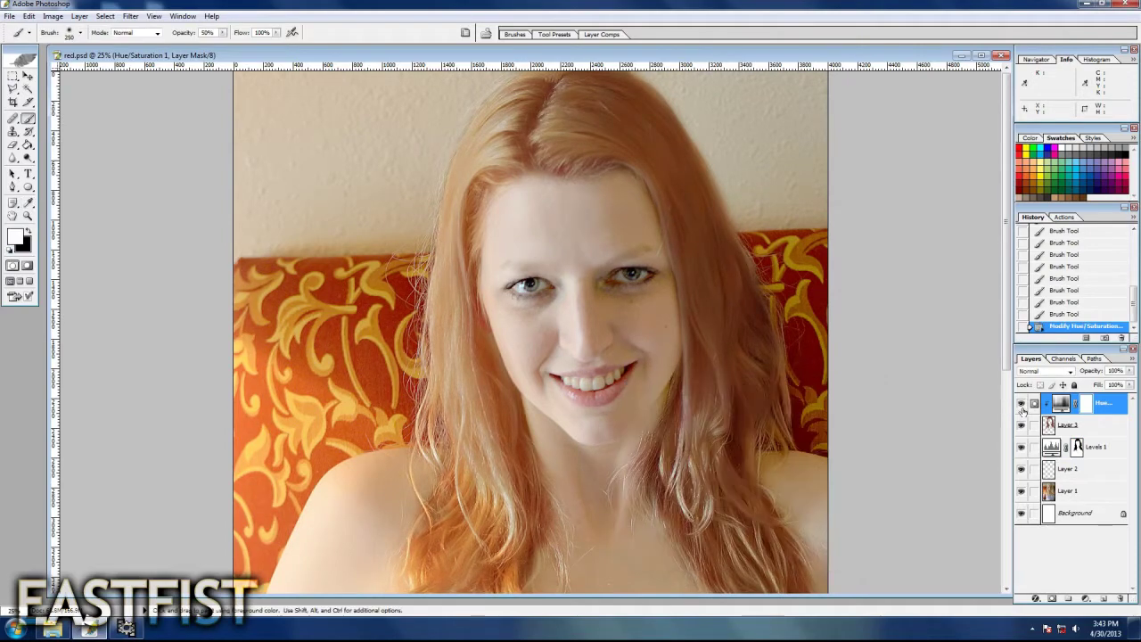
{"action": "left_click", "coordinate": [1077, 445]}
{"action": "key", "text": "ctrl+plus"}
{"action": "key", "text": "ctrl+plus"}
{"action": "key", "text": "ctrl+plus"}
{"action": "key", "text": "ctrl+minus"}
On the Levels 1 mask, paint black along the right hairline and white over the upper forehead
{"action": "key", "text": "x"}
{"action": "left_click_drag", "start_coordinate": [556, 255], "coordinate": [674, 374]}
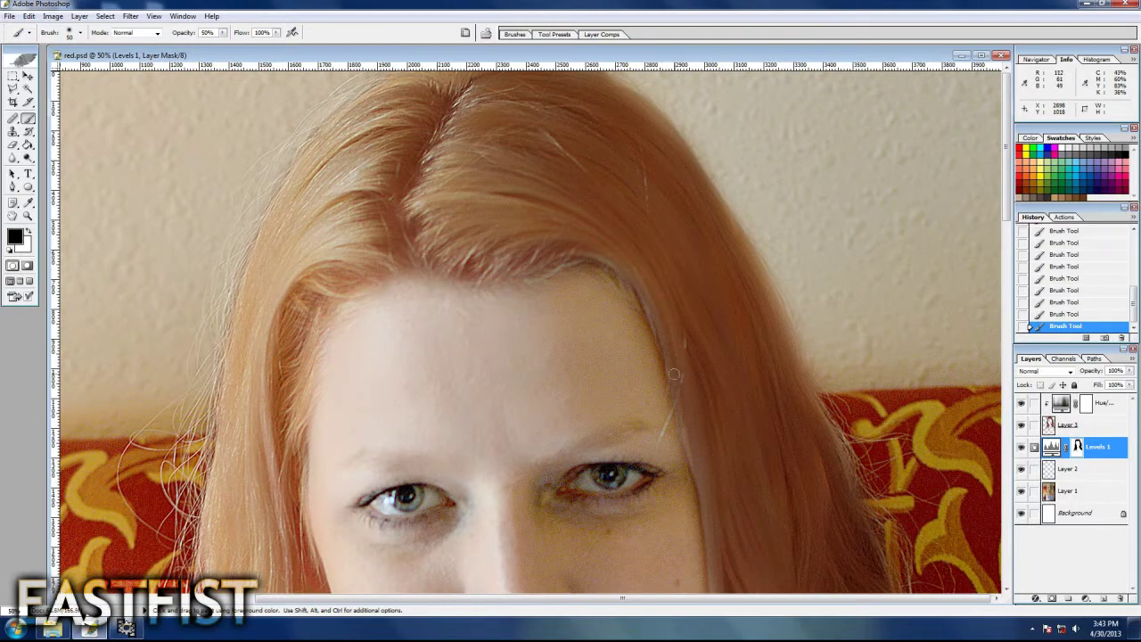
{"action": "scroll", "coordinate": [686, 313], "scroll_direction": "down", "scroll_amount": 3}
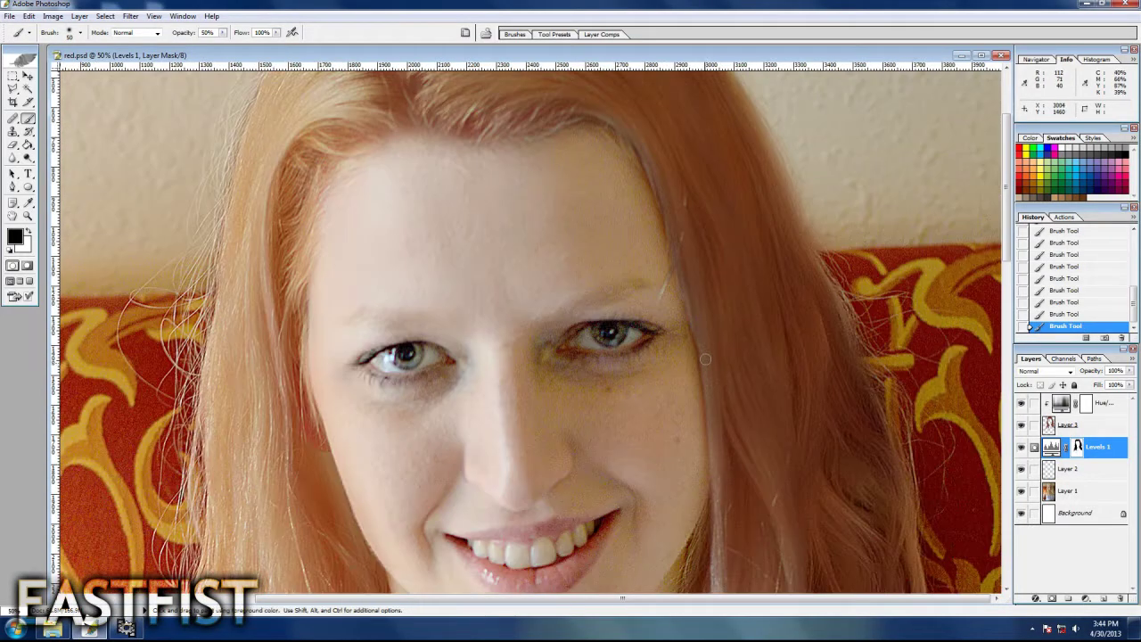
{"action": "scroll", "coordinate": [718, 477], "scroll_direction": "down", "scroll_amount": 3}
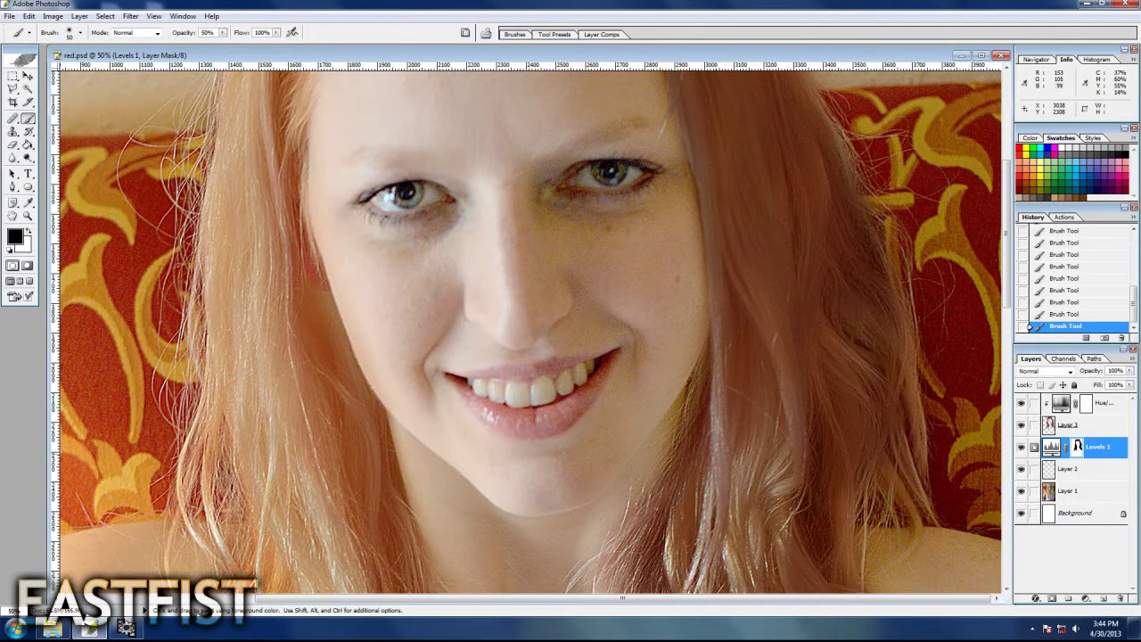
{"action": "scroll", "coordinate": [719, 477], "scroll_direction": "up", "scroll_amount": 5}
{"action": "key", "text": "x"}
{"action": "scroll", "coordinate": [543, 415], "scroll_direction": "up", "scroll_amount": 2}
{"action": "scroll", "coordinate": [561, 479], "scroll_direction": "down", "scroll_amount": 3}
{"action": "scroll", "coordinate": [561, 478], "scroll_direction": "up", "scroll_amount": 2}
{"action": "scroll", "coordinate": [526, 330], "scroll_direction": "up", "scroll_amount": 10}
{"action": "mouse_move", "coordinate": [629, 392]}
{"action": "left_mouse_down"}
{"action": "mouse_move", "coordinate": [553, 330]}
{"action": "mouse_move", "coordinate": [579, 323]}
{"action": "mouse_move", "coordinate": [463, 367]}
{"action": "left_mouse_up"}
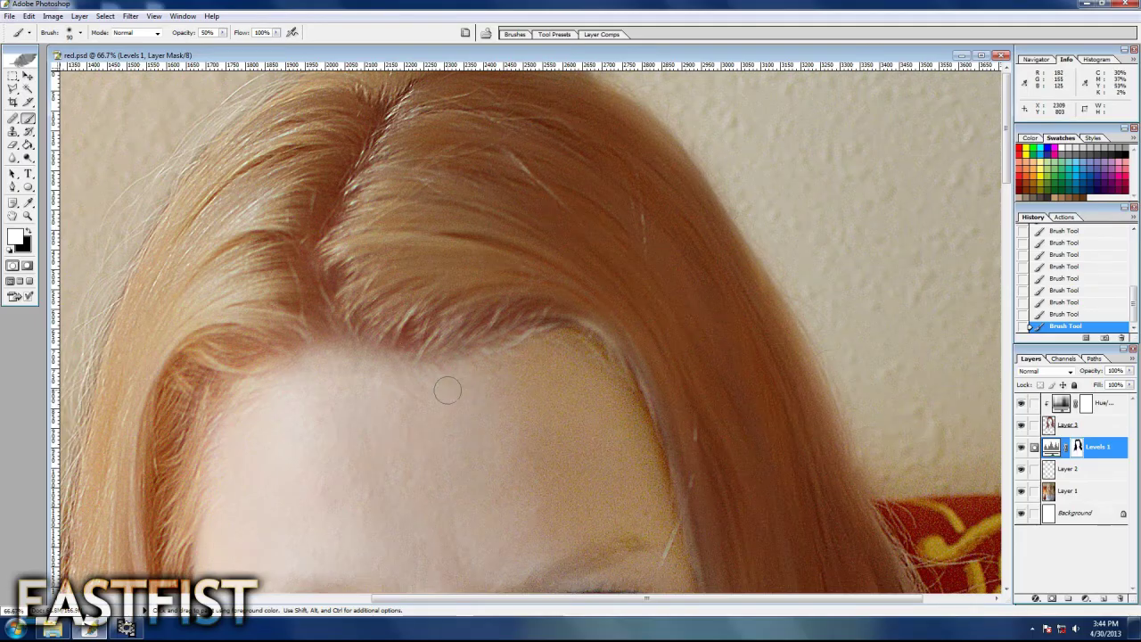
Compare with Layer 3 toggled, then darken the hairline edge on the mask with black
{"action": "scroll", "coordinate": [781, 434], "scroll_direction": "down", "scroll_amount": 3}
{"action": "scroll", "coordinate": [780, 434], "scroll_direction": "up", "scroll_amount": 1}
{"action": "left_click", "coordinate": [1022, 426]}
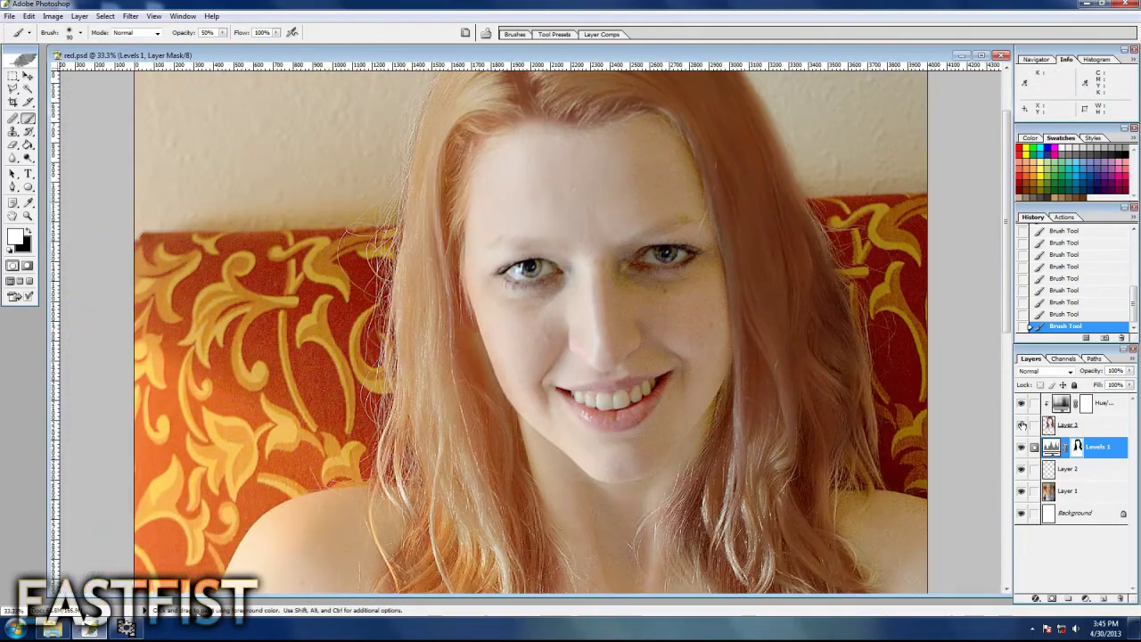
{"action": "scroll", "coordinate": [719, 344], "scroll_direction": "up", "scroll_amount": 3}
{"action": "key", "text": "x"}
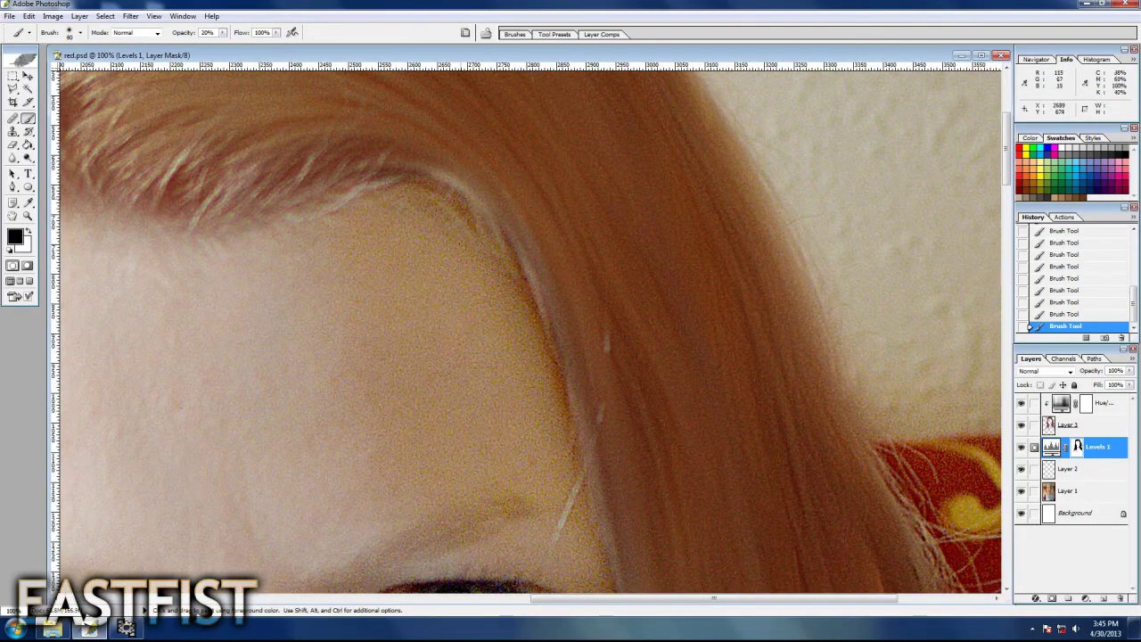
{"action": "left_click_drag", "start_coordinate": [440, 178], "coordinate": [571, 335]}
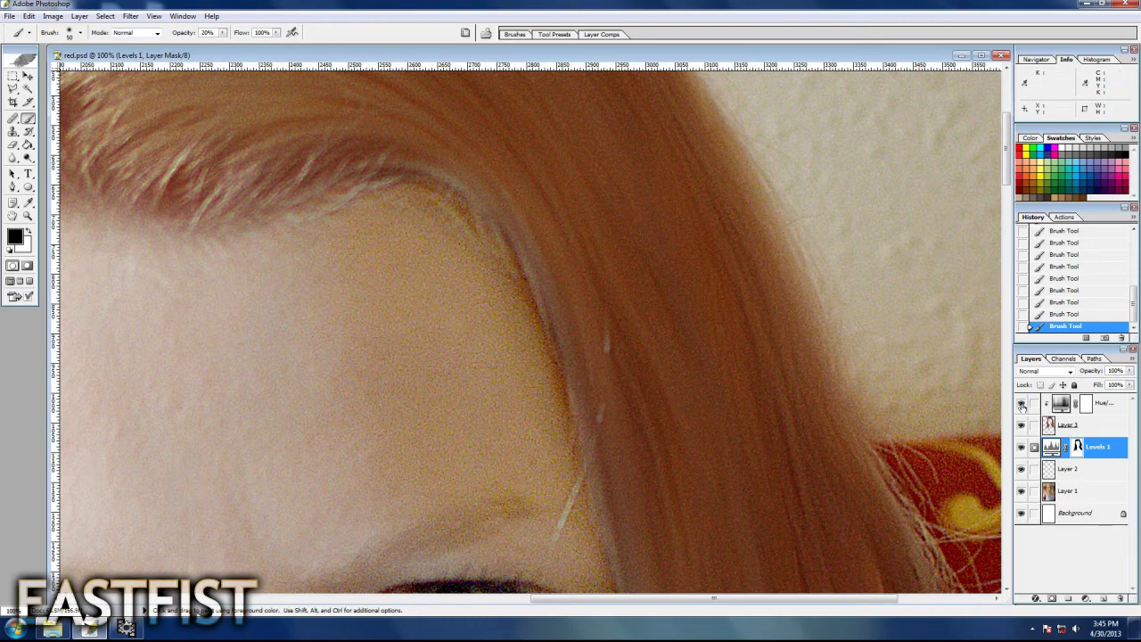
Hide Hue/Saturation, Layer 2 and Layer 1, and show Layer 3 in Normal blending
{"action": "left_click", "coordinate": [1022, 403]}
{"action": "left_click_drag", "start_coordinate": [1021, 471], "coordinate": [1021, 490]}
{"action": "left_click", "coordinate": [1070, 425]}
{"action": "key", "text": "shift+alt+n"}
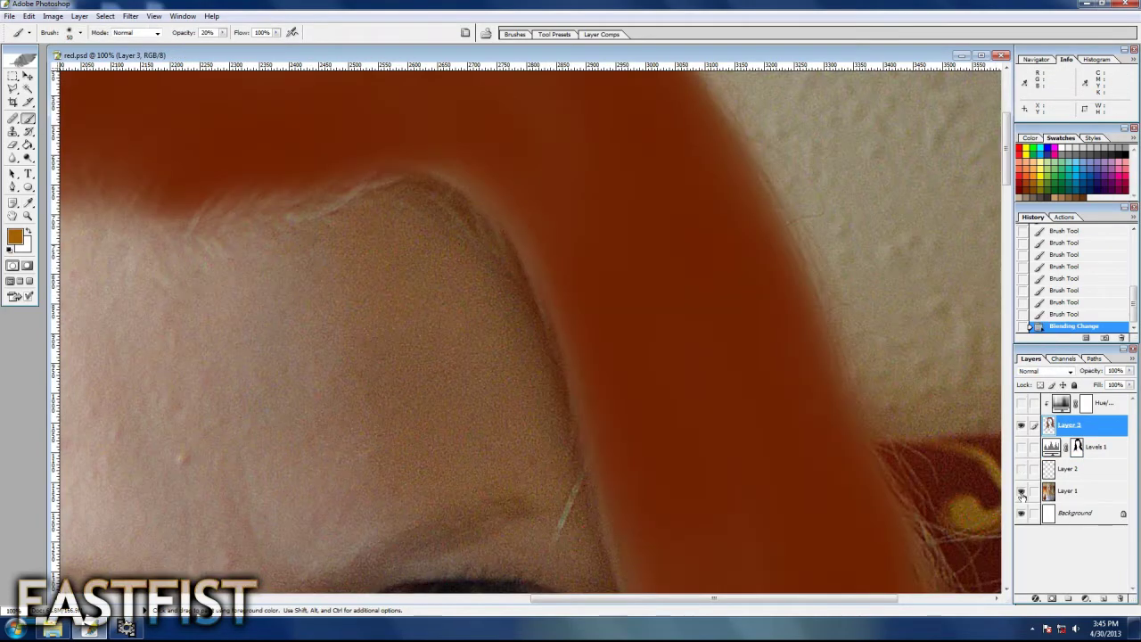
Sample a dark brown from the hair, paint it along the hairline, and reshow the hidden layers
{"action": "key", "text": "i"}
{"action": "left_click", "coordinate": [603, 241]}
{"action": "key", "text": "b"}
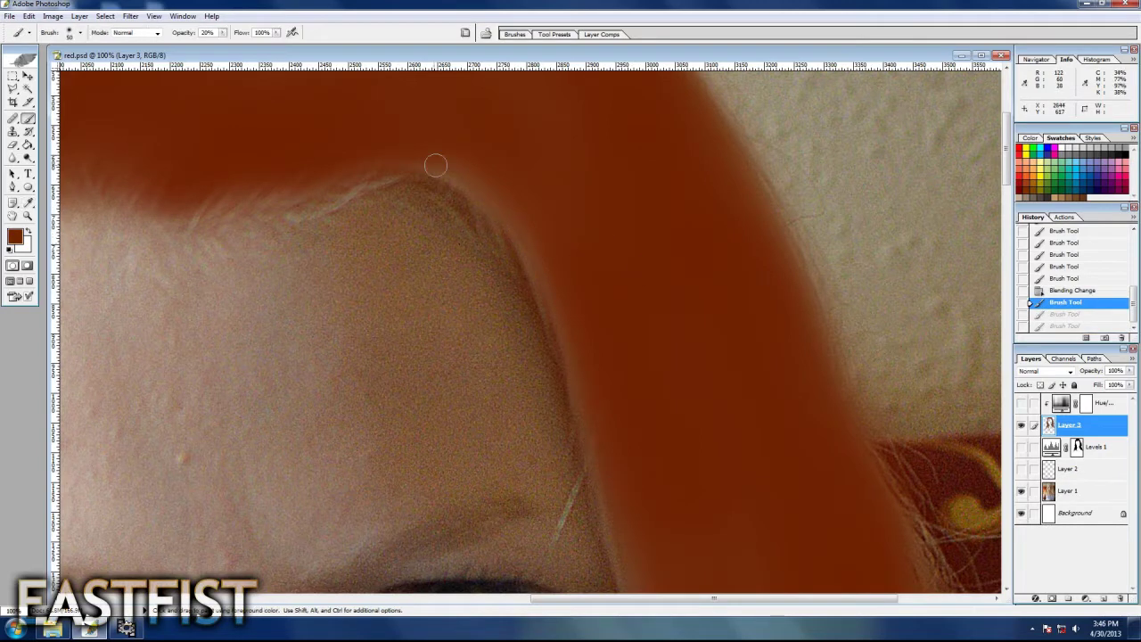
{"action": "left_click_drag", "start_coordinate": [492, 205], "coordinate": [452, 176]}
{"action": "left_click_drag", "start_coordinate": [369, 163], "coordinate": [565, 350]}
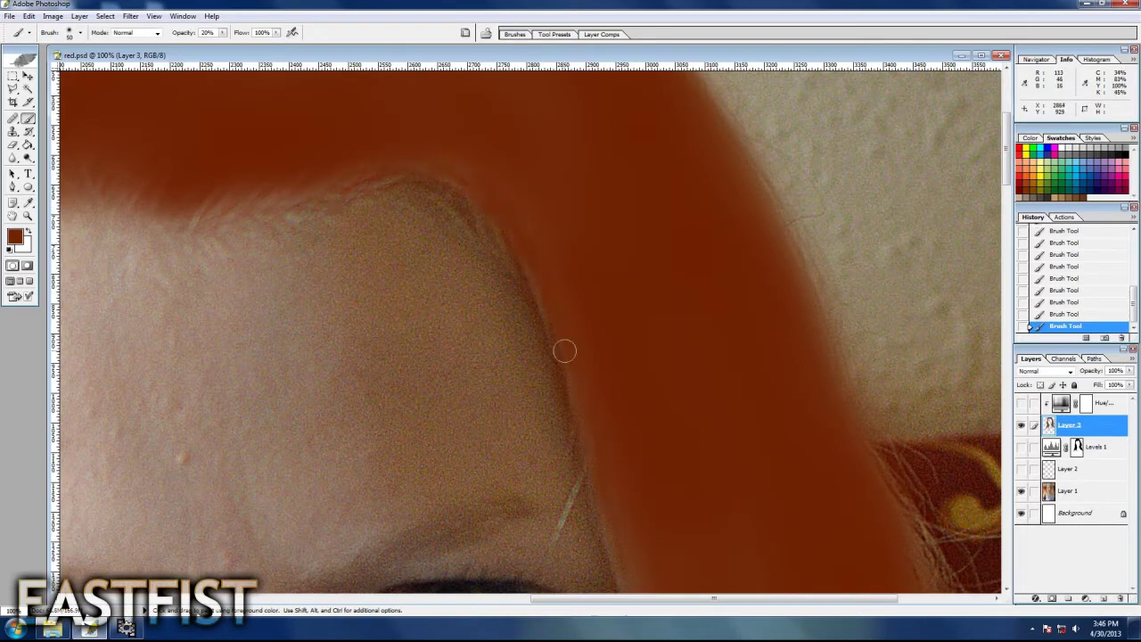
{"action": "left_click_drag", "start_coordinate": [1022, 471], "coordinate": [1021, 403]}
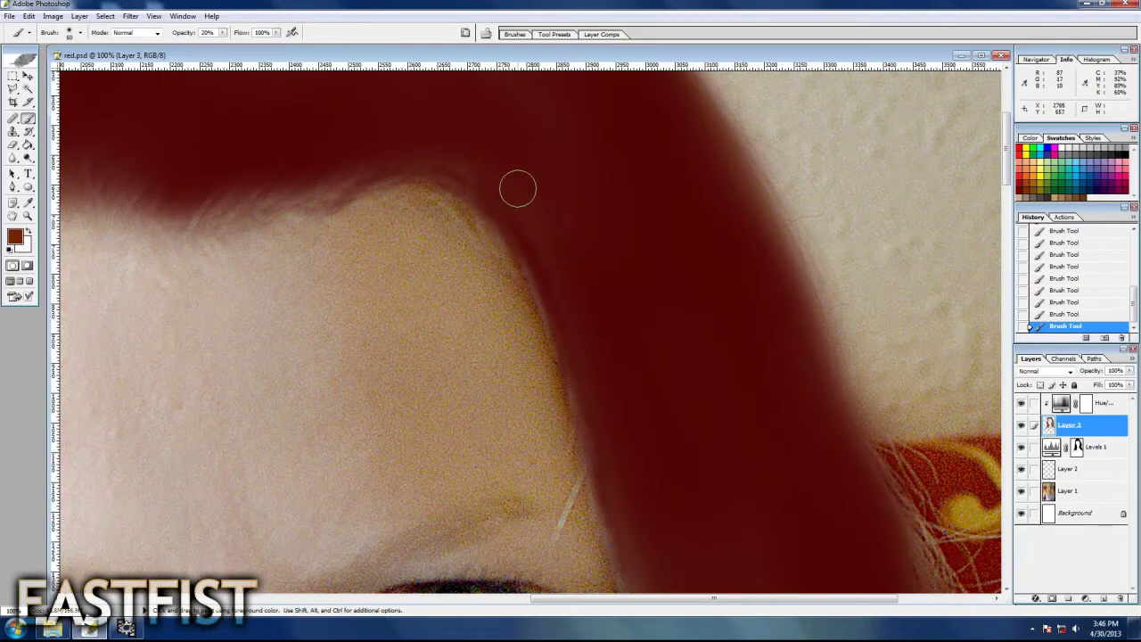
Return Layer 3 to Soft Light and touch up the area near the hairline
{"action": "key", "text": "alt+shift+f"}
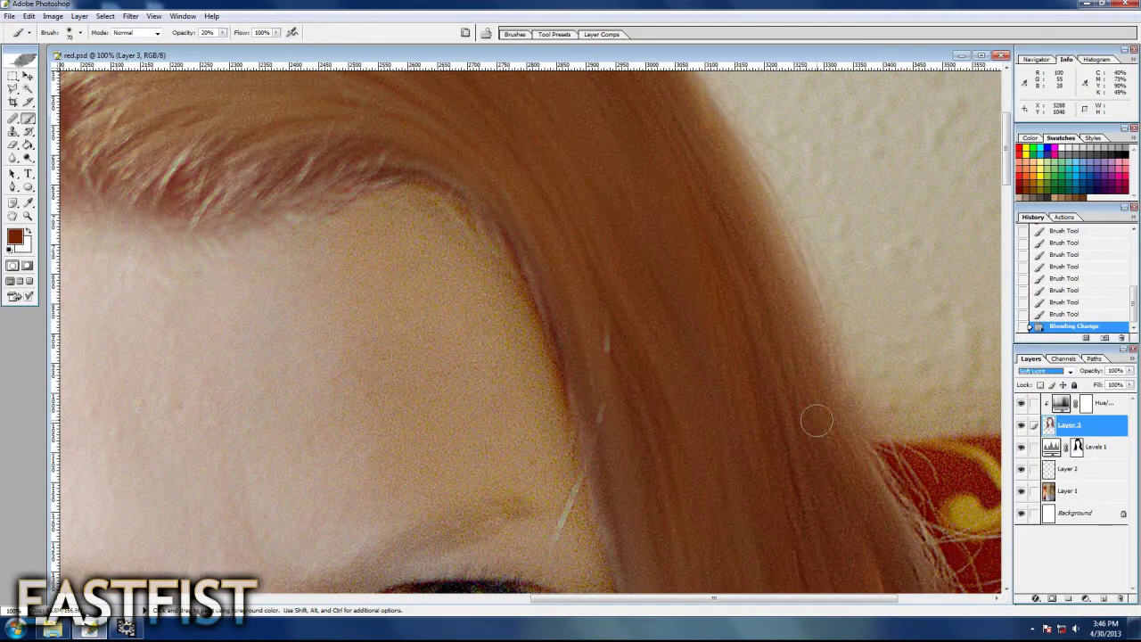
{"action": "key", "text": "ctrl+minus"}
{"action": "key", "text": "e"}
{"action": "scroll", "coordinate": [661, 330], "scroll_direction": "up", "scroll_amount": 3}
{"action": "scroll", "coordinate": [660, 330], "scroll_direction": "right", "scroll_amount": 3}
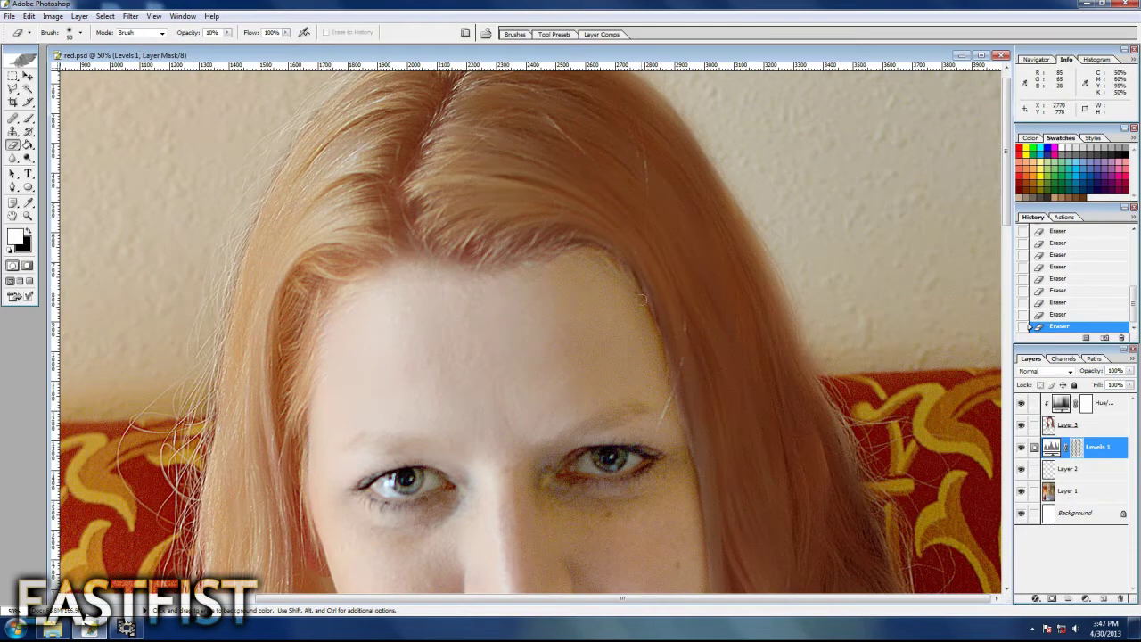
{"action": "key", "text": "b"}
{"action": "left_click_drag", "start_coordinate": [636, 295], "coordinate": [629, 268]}
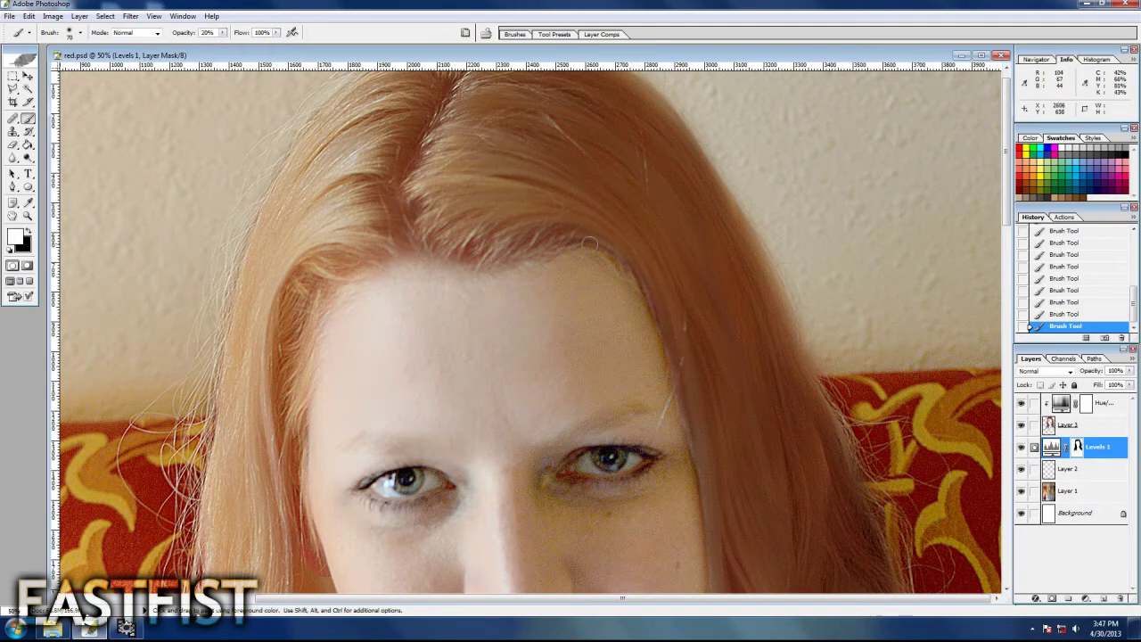
Add a new empty Layer 4 above the top Hue/Saturation layer
{"action": "key", "text": "ctrl+minus"}
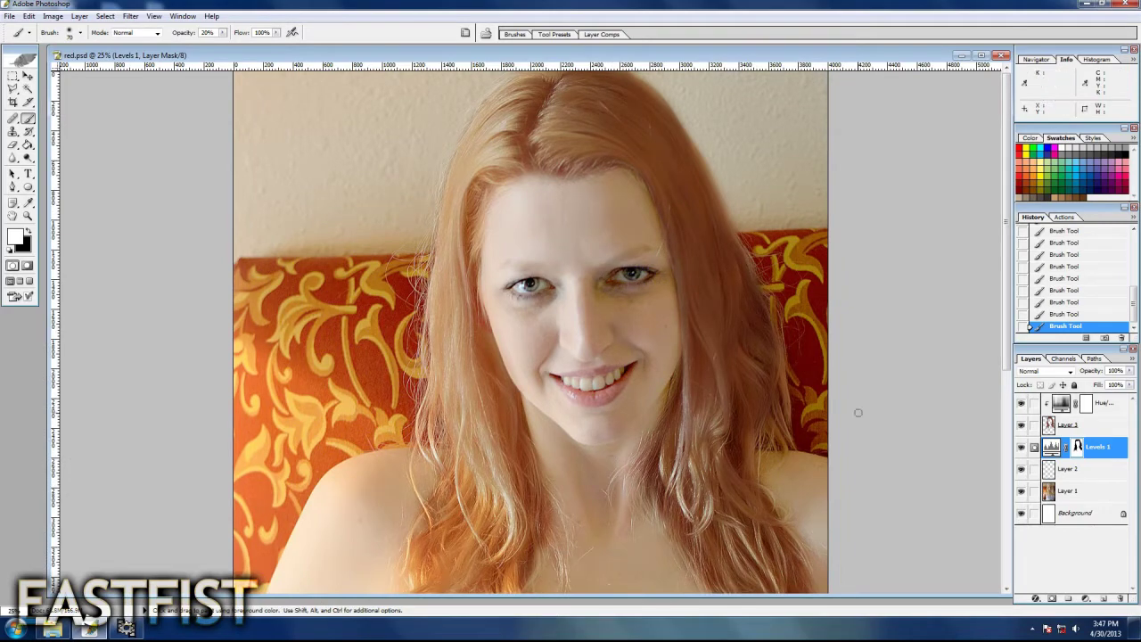
{"action": "left_click", "coordinate": [1095, 408]}
{"action": "key", "text": "ctrl+shift+alt+n"}
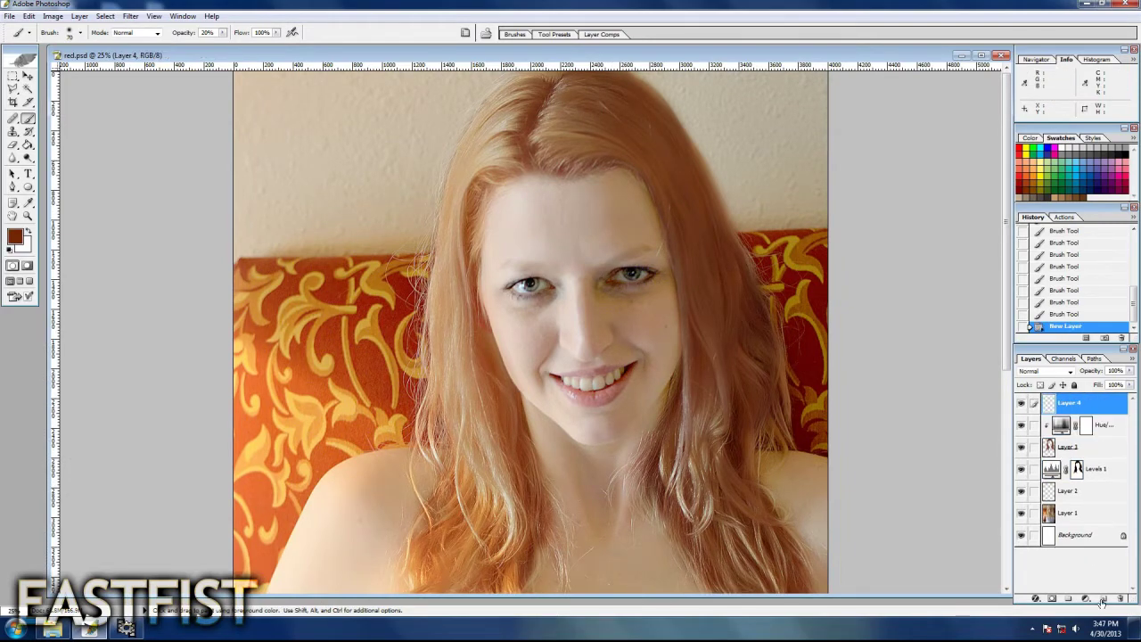
Paint green over the left and right irises on Layer 4
{"action": "key", "text": "ctrl+plus"}
{"action": "key", "text": "ctrl+plus"}
{"action": "key", "text": "ctrl+plus"}
{"action": "left_click_drag", "start_coordinate": [368, 351], "coordinate": [390, 355]}
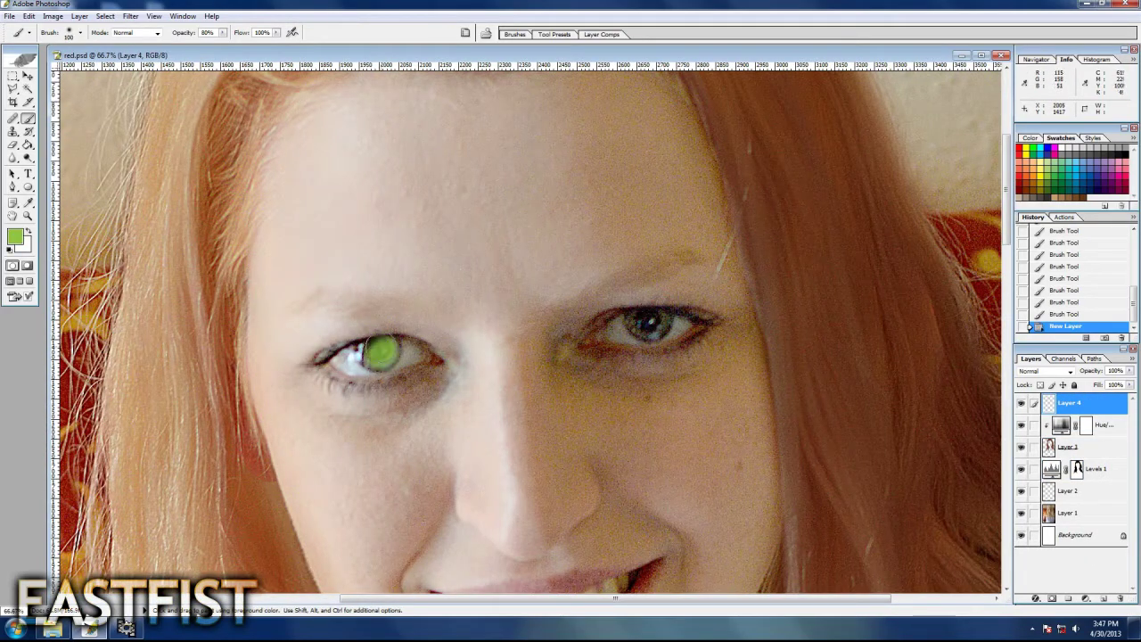
{"action": "left_click_drag", "start_coordinate": [640, 323], "coordinate": [658, 326]}
Blend the iris colour layer in Soft Light at 65% opacity
{"action": "left_click", "coordinate": [1048, 371]}
{"action": "left_click", "coordinate": [1035, 567]}
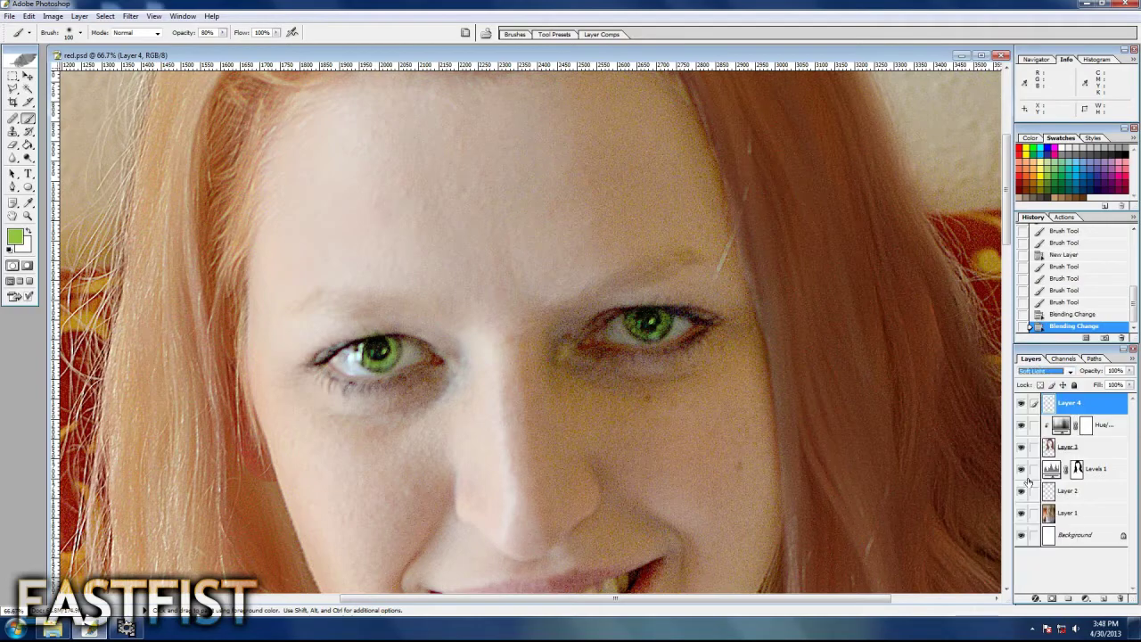
{"action": "left_click", "coordinate": [1049, 371]}
{"action": "left_click", "coordinate": [1031, 480]}
{"action": "left_click_drag", "start_coordinate": [1130, 371], "coordinate": [1110, 386]}
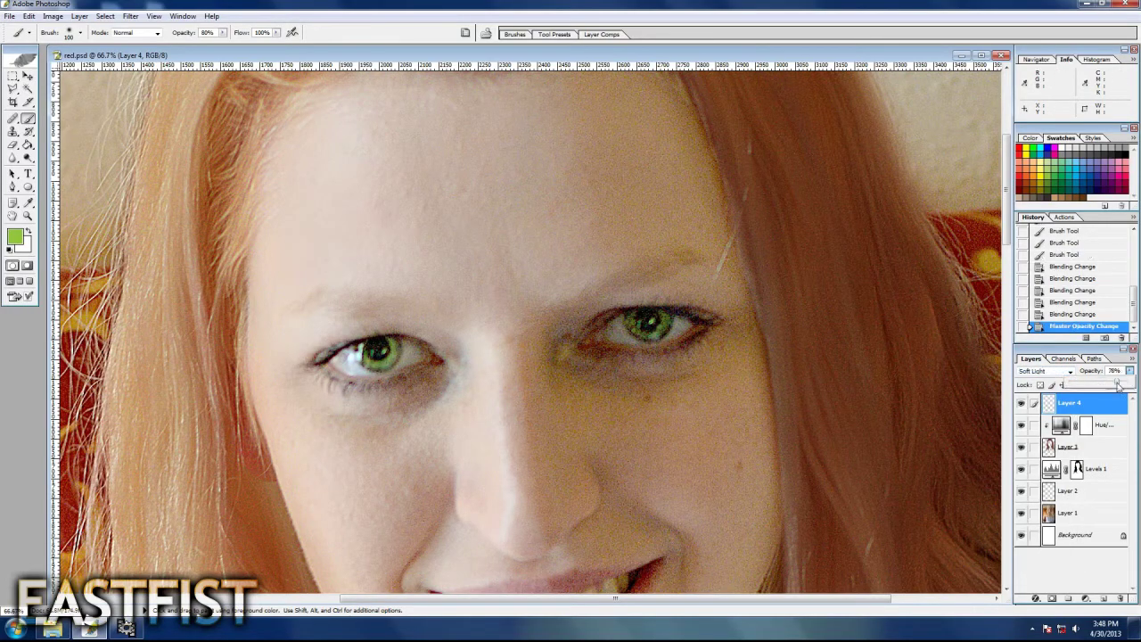
{"action": "left_click", "coordinate": [13, 77]}
{"action": "key", "text": "ctrl+minus"}
{"action": "key", "text": "ctrl+minus"}
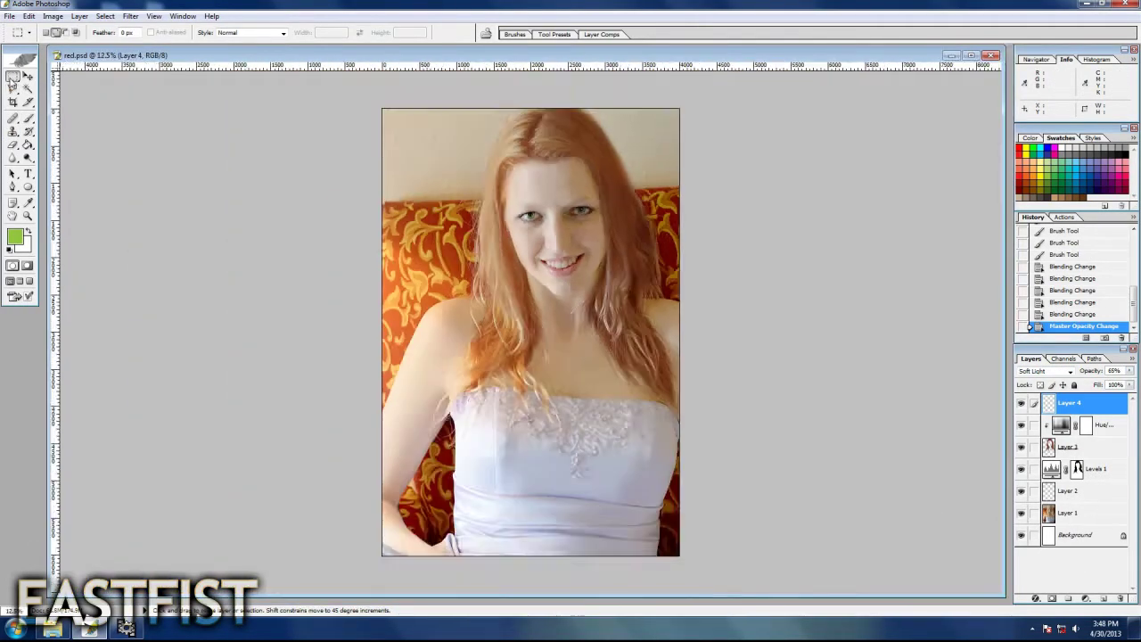
{"action": "key", "text": "ctrl+plus"}
{"action": "scroll", "coordinate": [612, 454], "scroll_direction": "up", "scroll_amount": 5}
Pick the salmon swatch and brush blush onto both cheeks
{"action": "key", "text": "ctrl+shift+alt+n"}
{"action": "left_click", "coordinate": [1033, 174]}
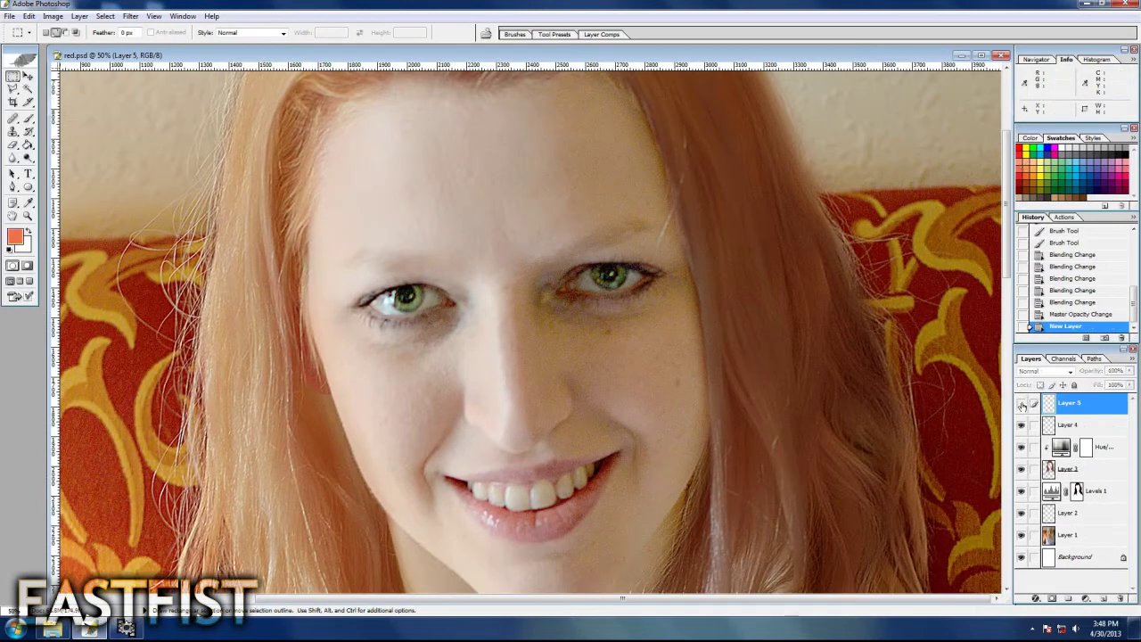
{"action": "key", "text": "b"}
{"action": "mouse_move", "coordinate": [384, 436]}
{"action": "left_mouse_down"}
{"action": "mouse_move", "coordinate": [414, 392]}
{"action": "mouse_move", "coordinate": [392, 419]}
{"action": "left_mouse_up"}
{"action": "left_click_drag", "start_coordinate": [616, 352], "coordinate": [597, 366]}
{"action": "left_click_drag", "start_coordinate": [446, 375], "coordinate": [419, 397]}
Set the blush layer to Multiply, lower its opacity, and build up more blush
{"action": "left_click", "coordinate": [1048, 371]}
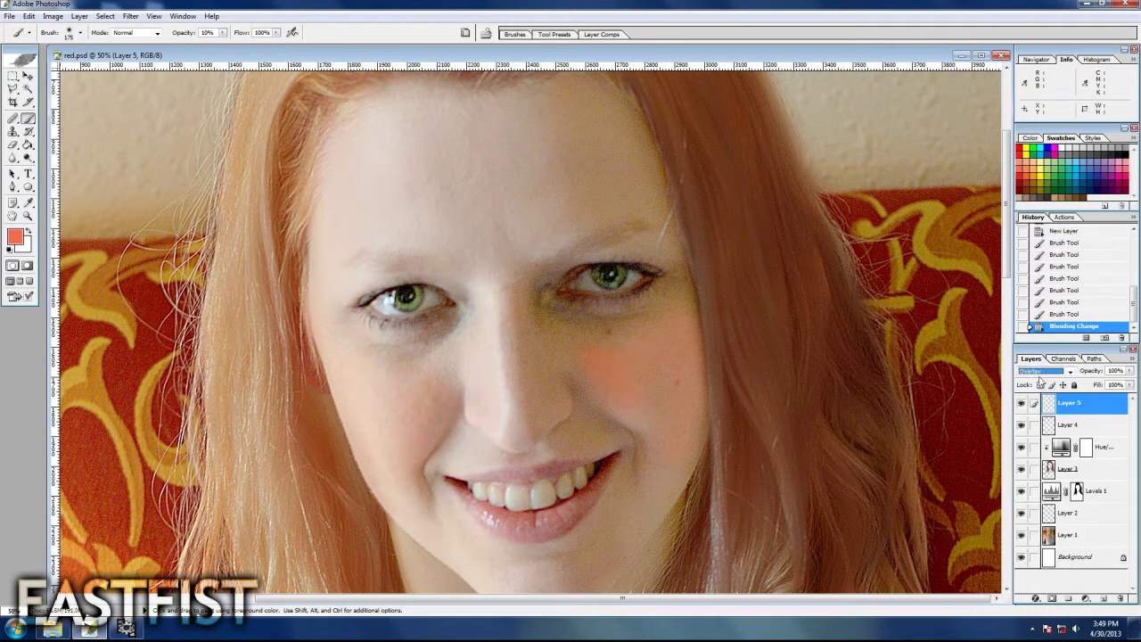
{"action": "key", "text": "Down"}
{"action": "key", "text": "Down"}
{"action": "key", "text": "Down"}
{"action": "left_click_drag", "start_coordinate": [1130, 371], "coordinate": [1120, 385]}
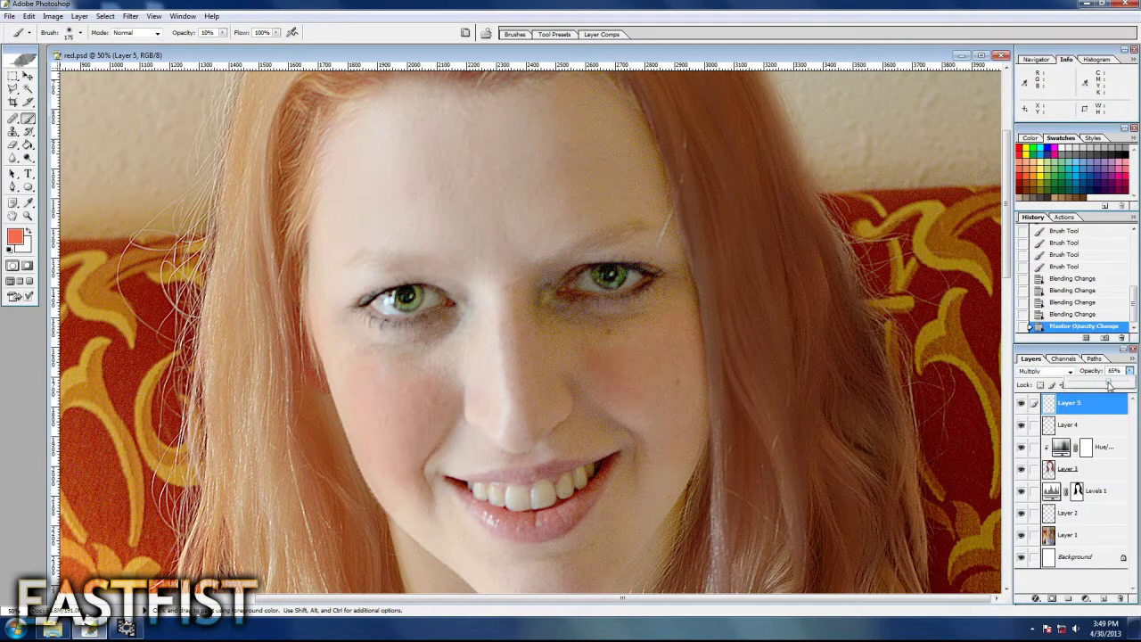
{"action": "left_click_drag", "start_coordinate": [501, 403], "coordinate": [482, 393]}
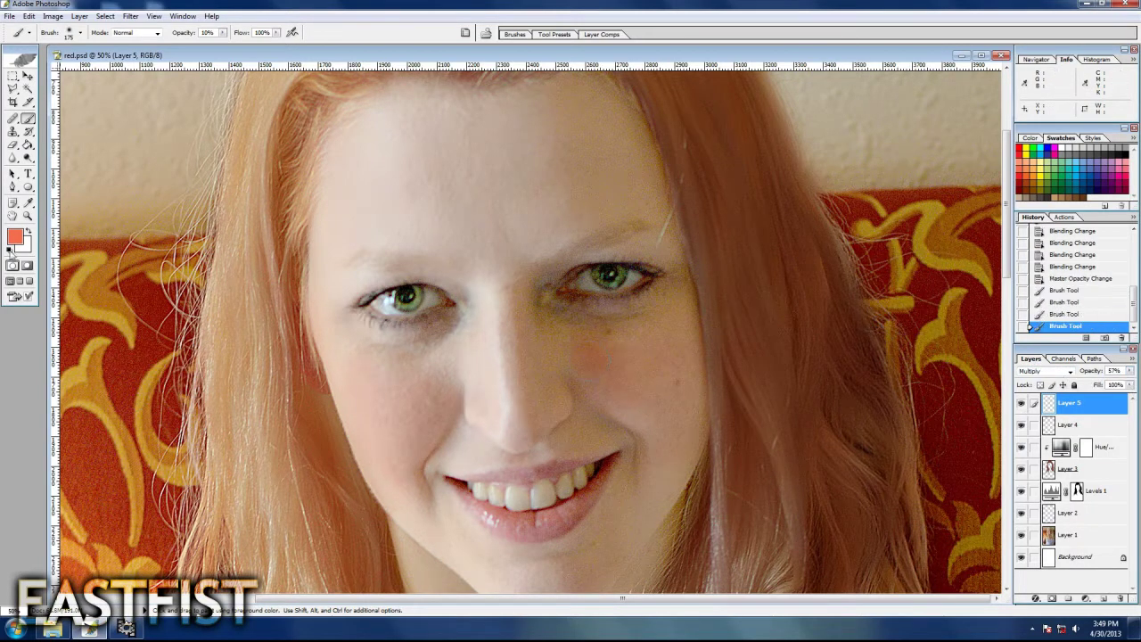
Erase excess blush with a larger eraser and lower the layer opacity to 47%
{"action": "key", "text": "d"}
{"action": "key", "text": "e"}
{"action": "key", "text": "bracketright"}
{"action": "key", "text": "bracketright"}
{"action": "left_click_drag", "start_coordinate": [607, 357], "coordinate": [359, 424]}
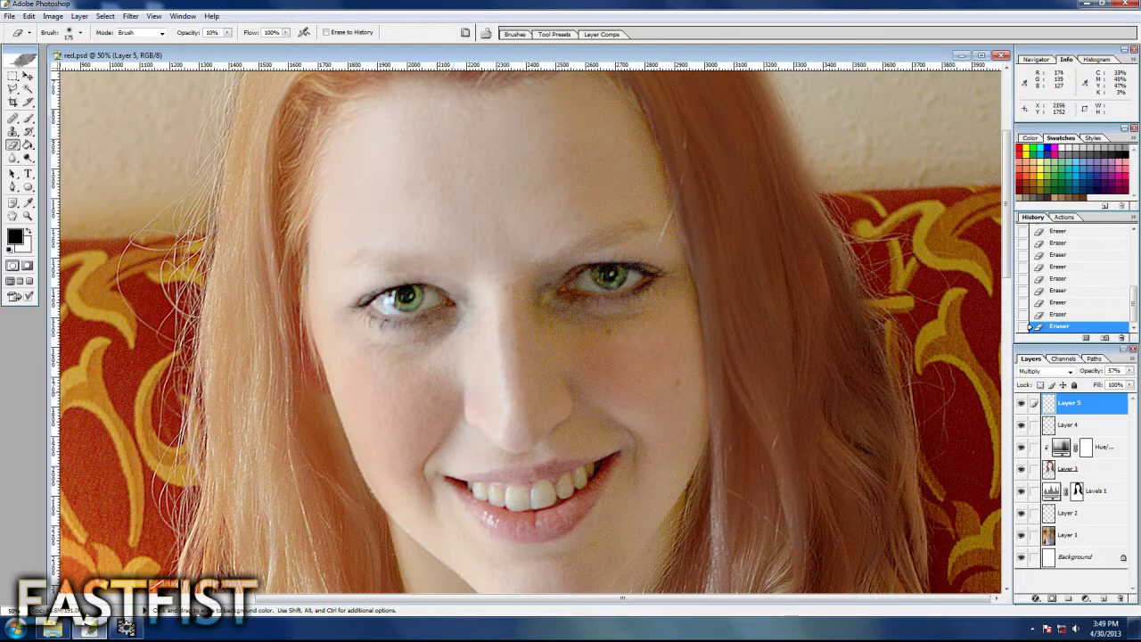
{"action": "key", "text": "ctrl+0"}
{"action": "left_click_drag", "start_coordinate": [1130, 371], "coordinate": [1096, 383]}
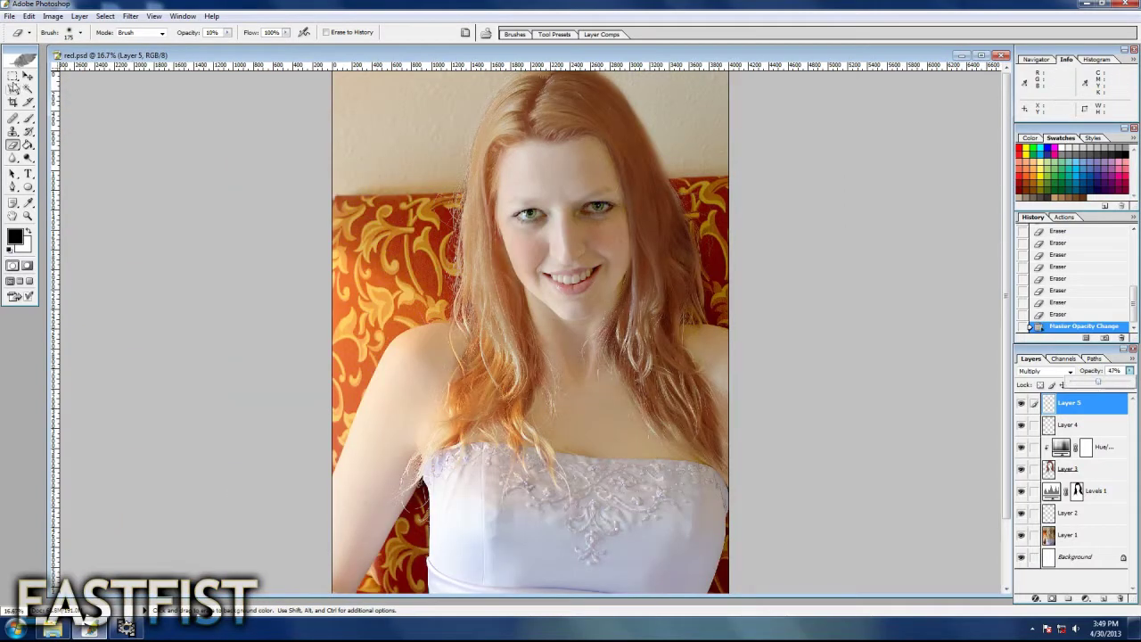
{"action": "left_click", "coordinate": [12, 77]}
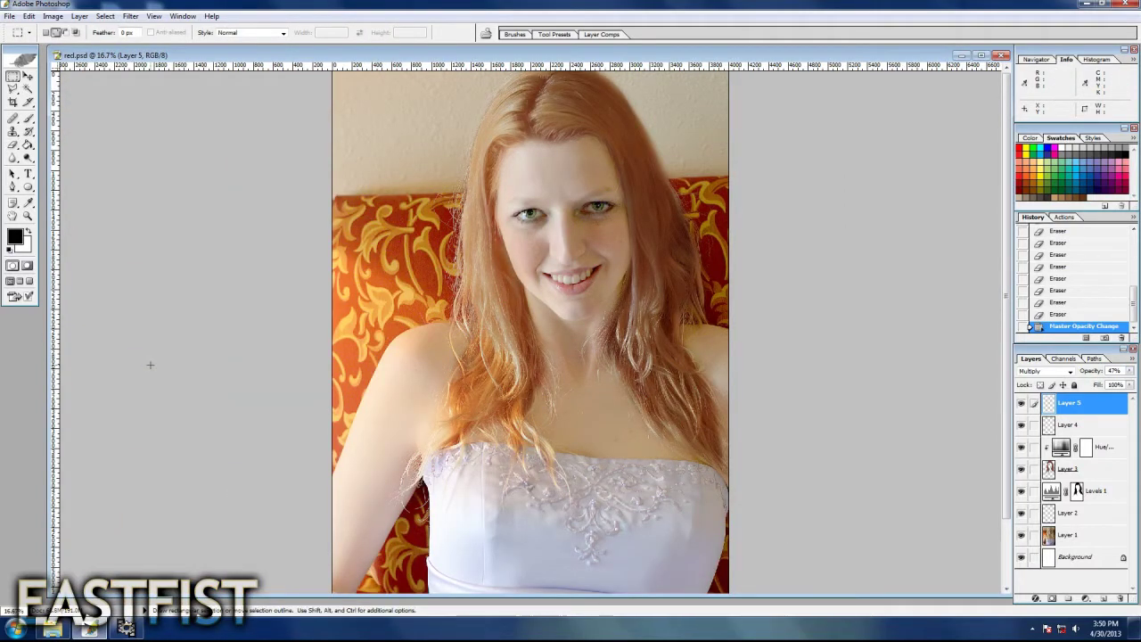
Inspect the eyes and neck up close, then add Layer 6 for eyeliner
{"action": "key", "text": "ctrl+alt+0"}
{"action": "key", "text": "ctrl+minus"}
{"action": "key", "text": "ctrl+minus"}
{"action": "key", "text": "ctrl+minus"}
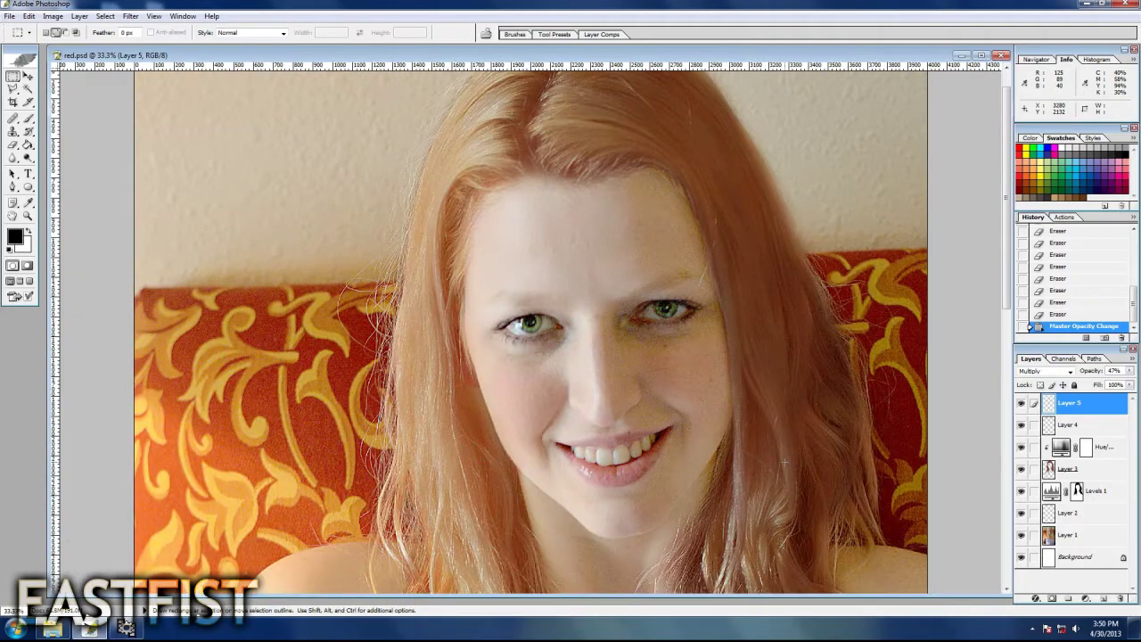
{"action": "key", "text": "ctrl+0"}
{"action": "key", "text": "ctrl+alt+0"}
{"action": "key", "text": "ctrl+minus"}
{"action": "key", "text": "ctrl+minus"}
{"action": "key", "text": "ctrl+minus"}
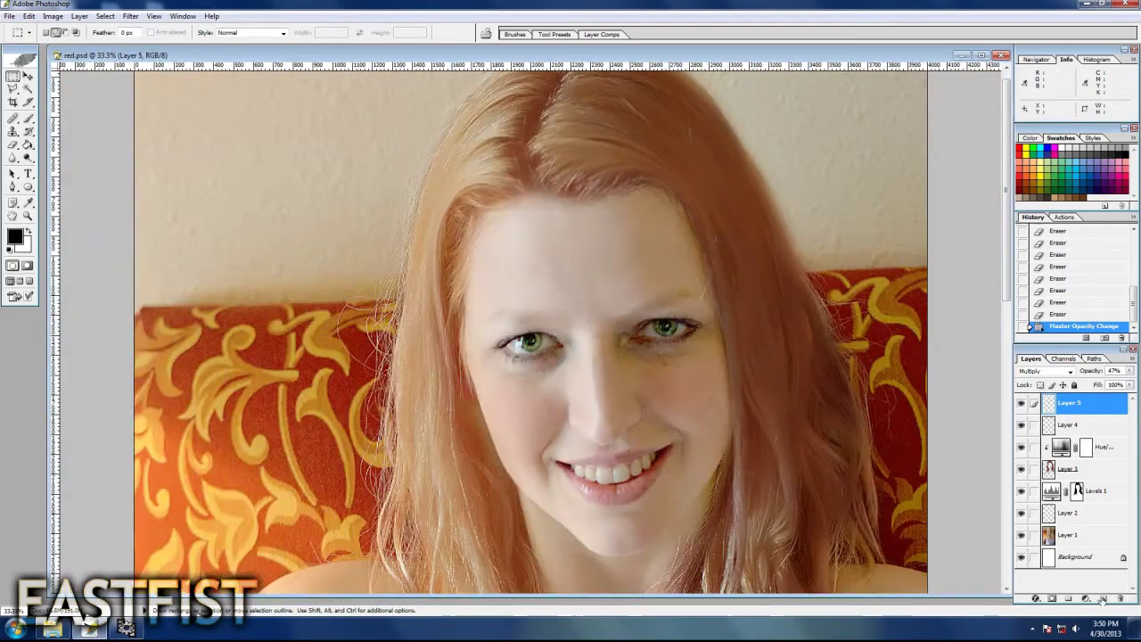
{"action": "left_click", "coordinate": [1104, 598]}
{"action": "key", "text": "ctrl+alt+0"}
{"action": "key", "text": "b"}
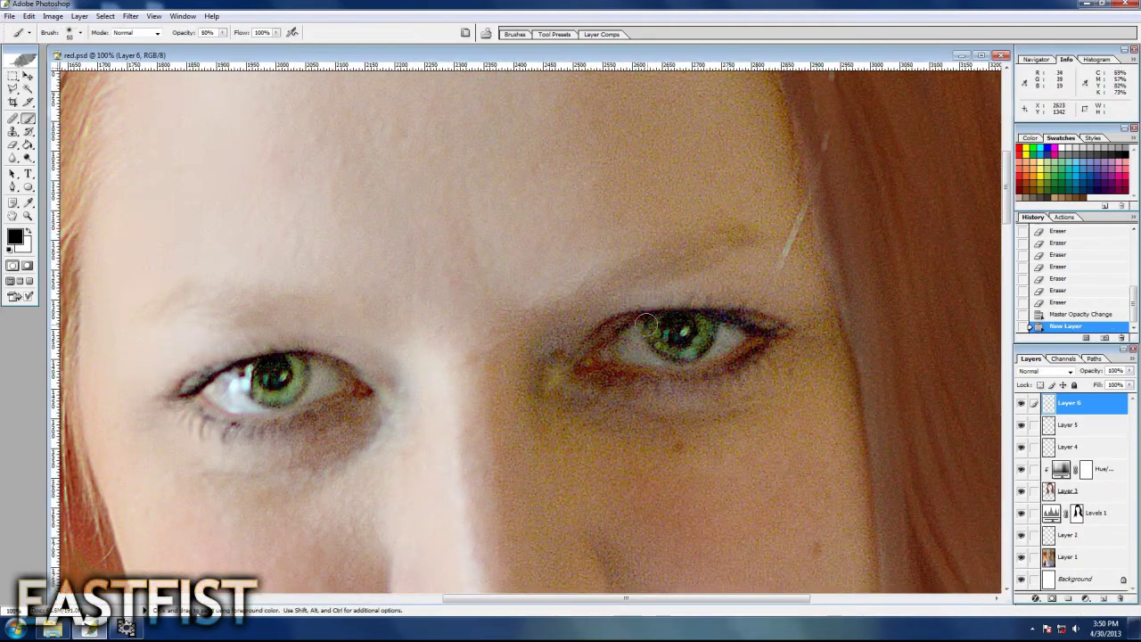
Paint dark lashes along the eyelids and set the layer to Overlay at about half opacity
{"action": "left_click_drag", "start_coordinate": [613, 338], "coordinate": [661, 310]}
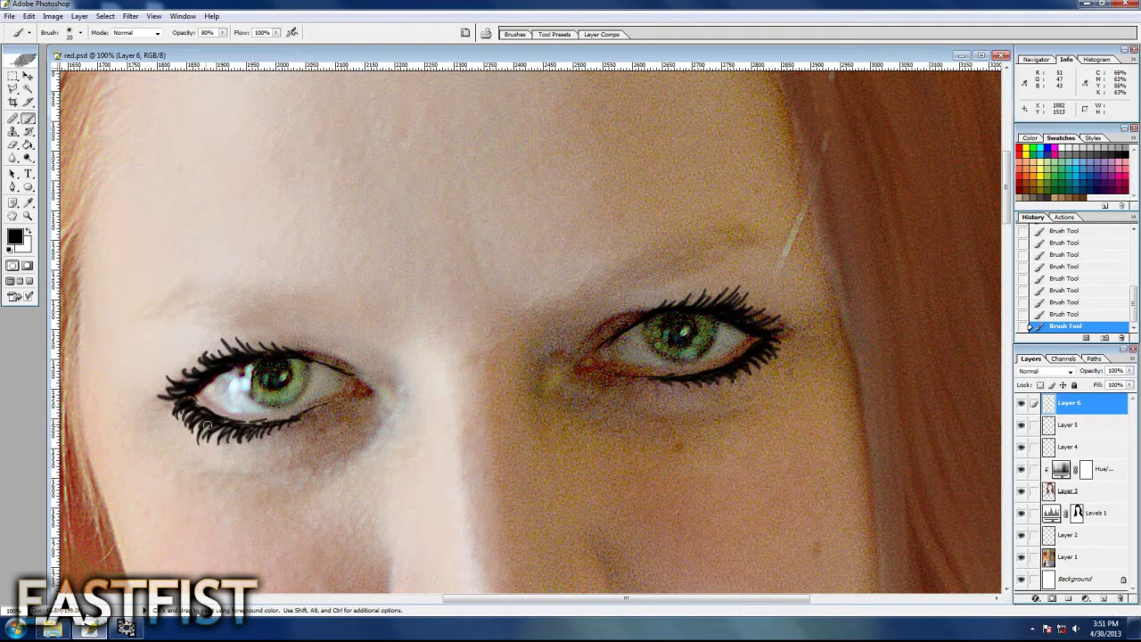
{"action": "left_click", "coordinate": [1046, 371]}
{"action": "left_click", "coordinate": [1048, 473]}
{"action": "left_click", "coordinate": [1130, 370]}
{"action": "left_click_drag", "start_coordinate": [1127, 383], "coordinate": [1109, 384]}
Darken the lash layer's Color Overlay colour and lower its opacity to 51%
{"action": "left_click", "coordinate": [14, 77]}
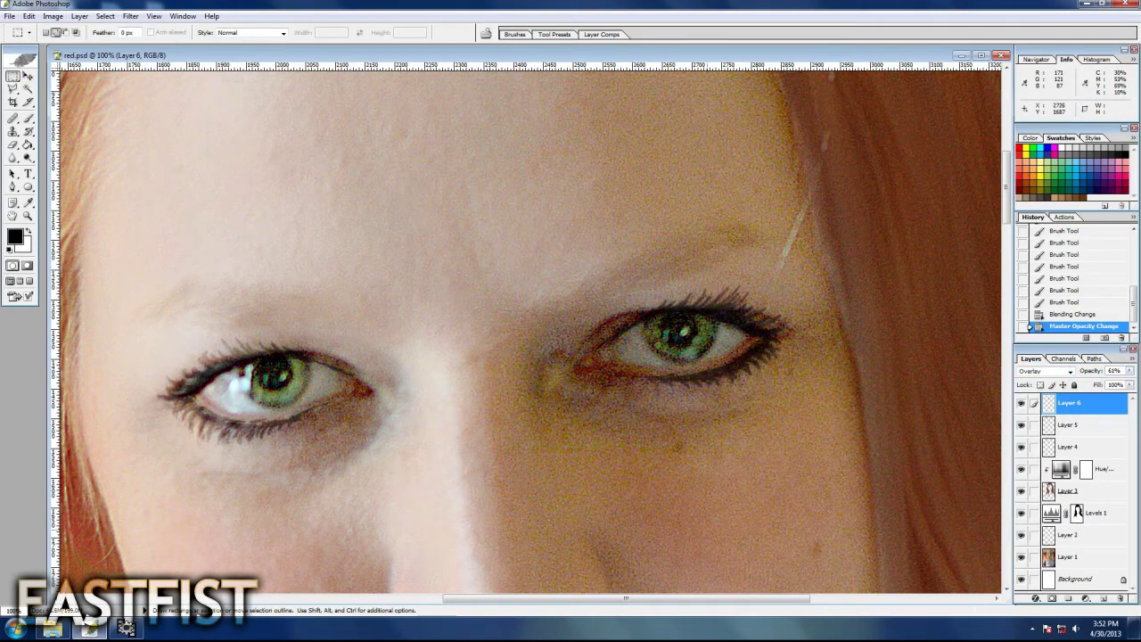
{"action": "key", "text": "ctrl+0"}
{"action": "key", "text": "ctrl+plus"}
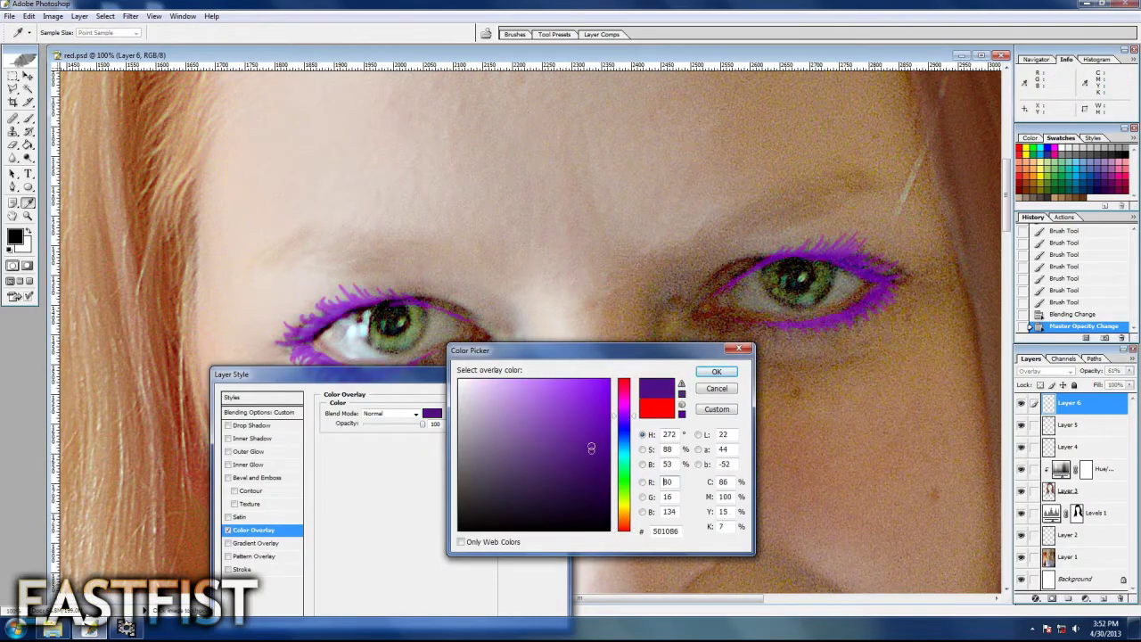
{"action": "left_click_drag", "start_coordinate": [591, 449], "coordinate": [566, 474]}
{"action": "left_click", "coordinate": [717, 371]}
{"action": "left_click", "coordinate": [535, 395]}
{"action": "left_click_drag", "start_coordinate": [1110, 384], "coordinate": [1106, 385]}
Reopen the lash layer style and choose a new dark Color Overlay colour
{"action": "double_click", "coordinate": [1113, 403]}
{"action": "left_click", "coordinate": [431, 413]}
{"action": "left_click", "coordinate": [556, 486]}
{"action": "left_click_drag", "start_coordinate": [623, 417], "coordinate": [617, 519]}
{"action": "left_click", "coordinate": [716, 371]}
{"action": "left_click", "coordinate": [535, 395]}
Keep the Overlay blend and set the lash layer's opacity to 43%
{"action": "left_click", "coordinate": [1048, 371]}
{"action": "left_click", "coordinate": [1032, 419]}
{"action": "key", "text": "6"}
{"action": "key", "text": "7"}
{"action": "key", "text": "ctrl+0"}
{"action": "key", "text": "5"}
{"action": "key", "text": "5"}
{"action": "left_click", "coordinate": [1130, 371]}
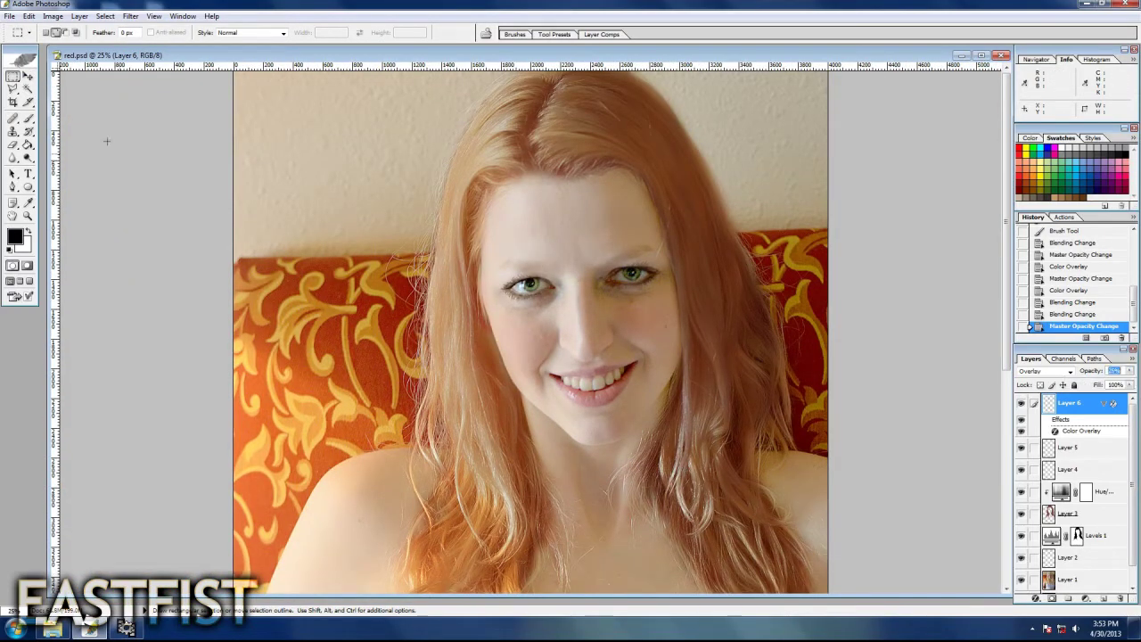
{"action": "key", "text": "Return"}
{"action": "type", "text": "43"}
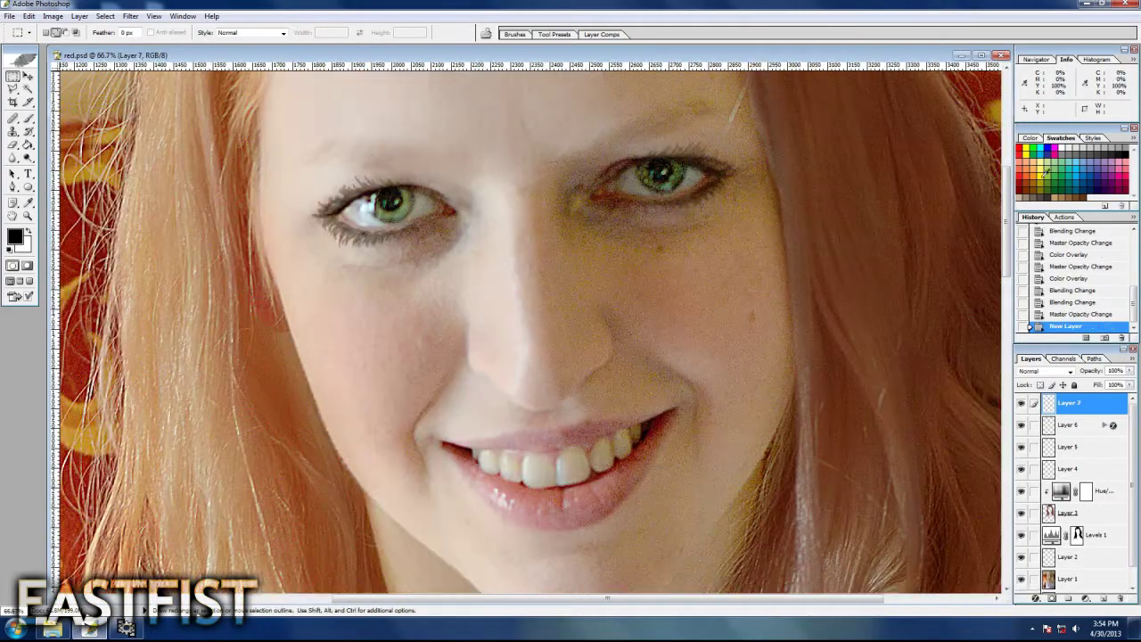
Paint red over the upper and lower lips and set the lip layer to Overlay
{"action": "left_click_drag", "start_coordinate": [476, 449], "coordinate": [520, 437]}
{"action": "left_click_drag", "start_coordinate": [463, 445], "coordinate": [483, 451]}
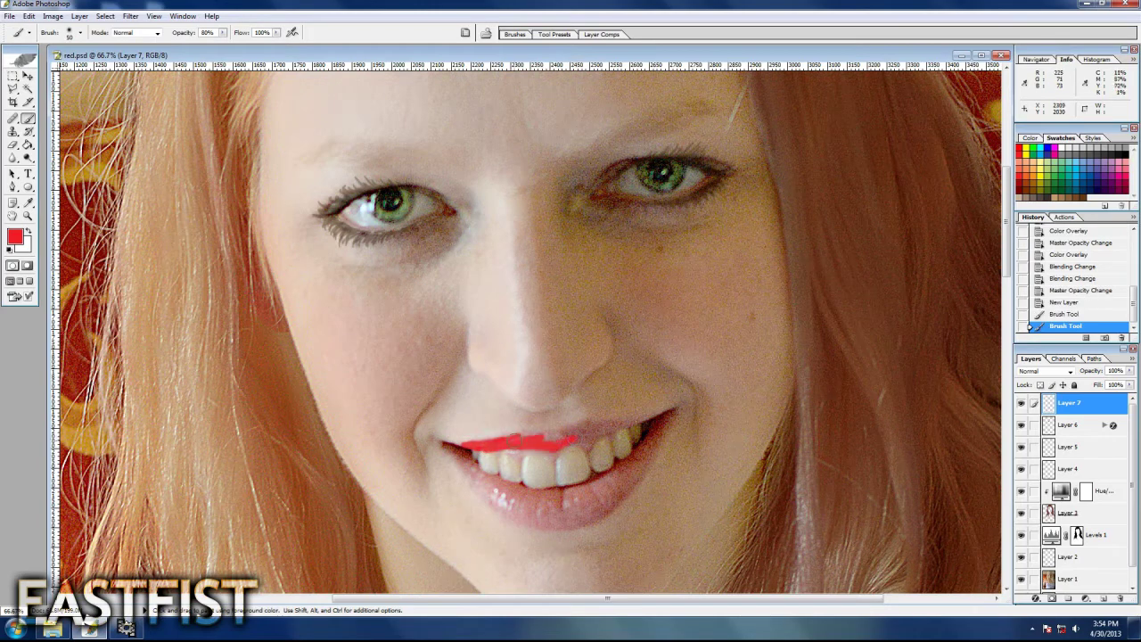
{"action": "left_click_drag", "start_coordinate": [598, 426], "coordinate": [667, 413]}
{"action": "mouse_move", "coordinate": [446, 444]}
{"action": "left_mouse_down"}
{"action": "mouse_move", "coordinate": [486, 482]}
{"action": "mouse_move", "coordinate": [544, 503]}
{"action": "mouse_move", "coordinate": [642, 451]}
{"action": "mouse_move", "coordinate": [561, 515]}
{"action": "mouse_move", "coordinate": [616, 497]}
{"action": "left_mouse_up"}
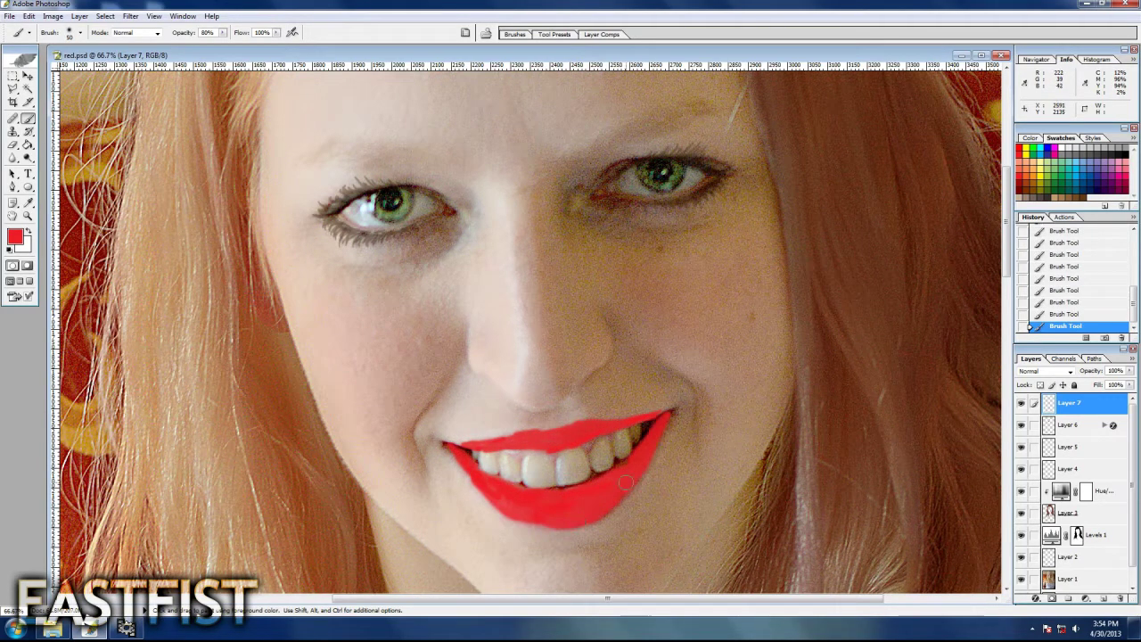
{"action": "left_click", "coordinate": [1048, 371]}
{"action": "left_click", "coordinate": [1034, 455]}
Mute the lips with a Hue/Saturation adjustment of Hue +27 and Saturation -46
{"action": "left_click", "coordinate": [79, 16]}
{"action": "left_click", "coordinate": [286, 173]}
{"action": "left_click", "coordinate": [660, 295]}
{"action": "mouse_move", "coordinate": [724, 468]}
{"action": "left_mouse_down"}
{"action": "mouse_move", "coordinate": [692, 469]}
{"action": "mouse_move", "coordinate": [687, 498]}
{"action": "mouse_move", "coordinate": [698, 496]}
{"action": "left_mouse_up"}
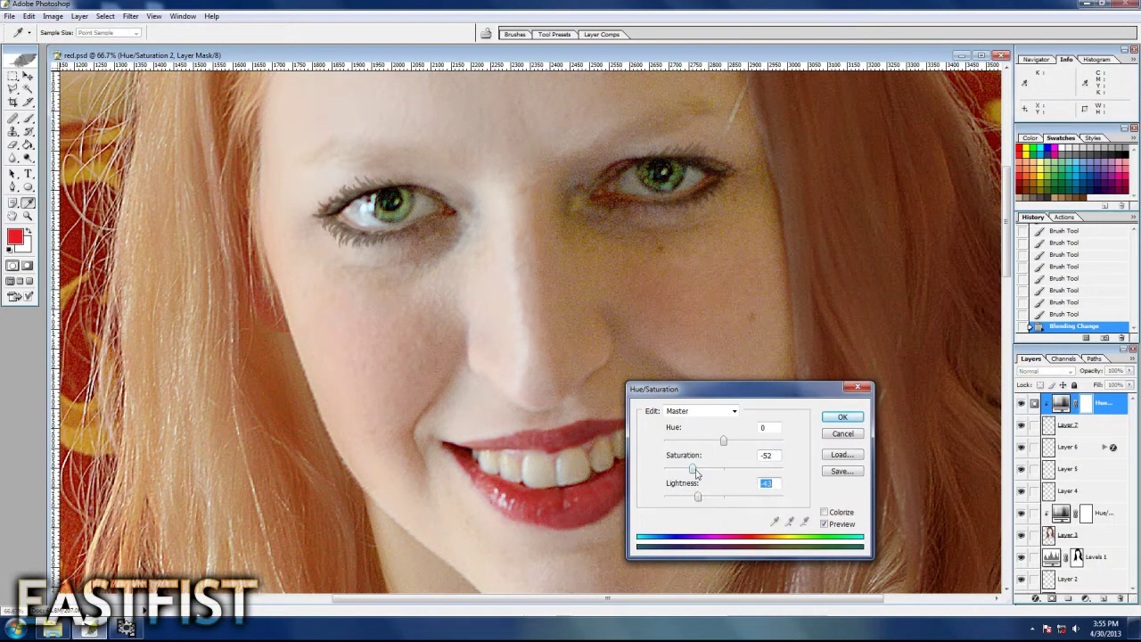
{"action": "left_click_drag", "start_coordinate": [723, 440], "coordinate": [744, 441]}
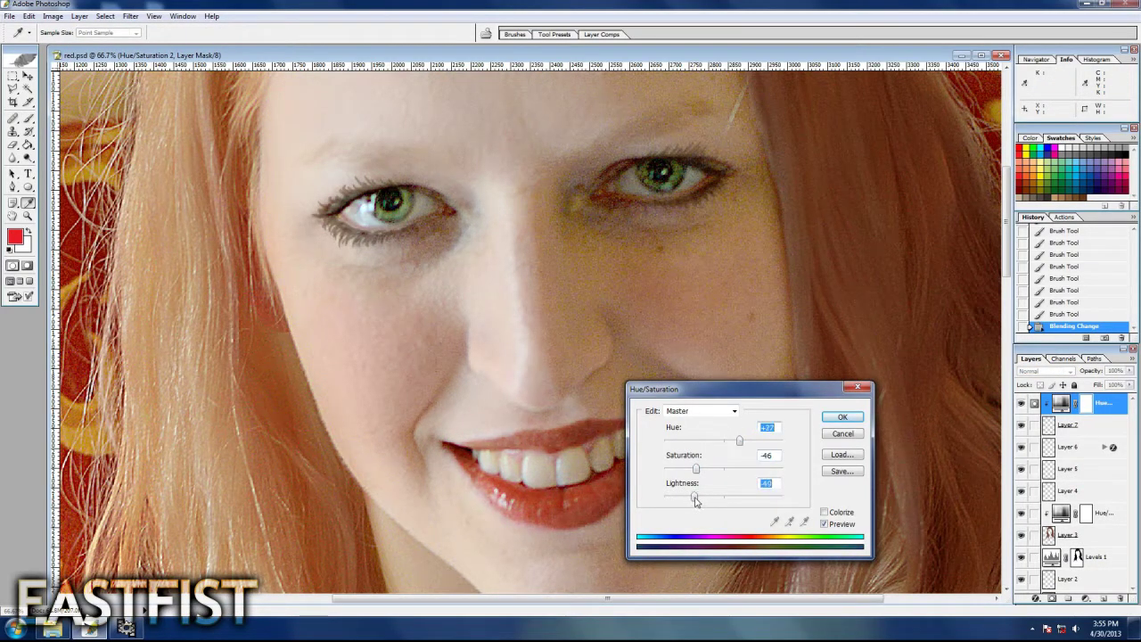
{"action": "key", "text": "Return"}
Review the whole photo, make Layer 1 active with red paint, and zoom in on the chest
{"action": "key", "text": "ctrl+minus"}
{"action": "key", "text": "ctrl+minus"}
{"action": "key", "text": "ctrl+minus"}
{"action": "key", "text": "ctrl+plus"}
{"action": "key", "text": "ctrl+plus"}
{"action": "scroll", "coordinate": [668, 407], "scroll_direction": "up", "scroll_amount": 3}
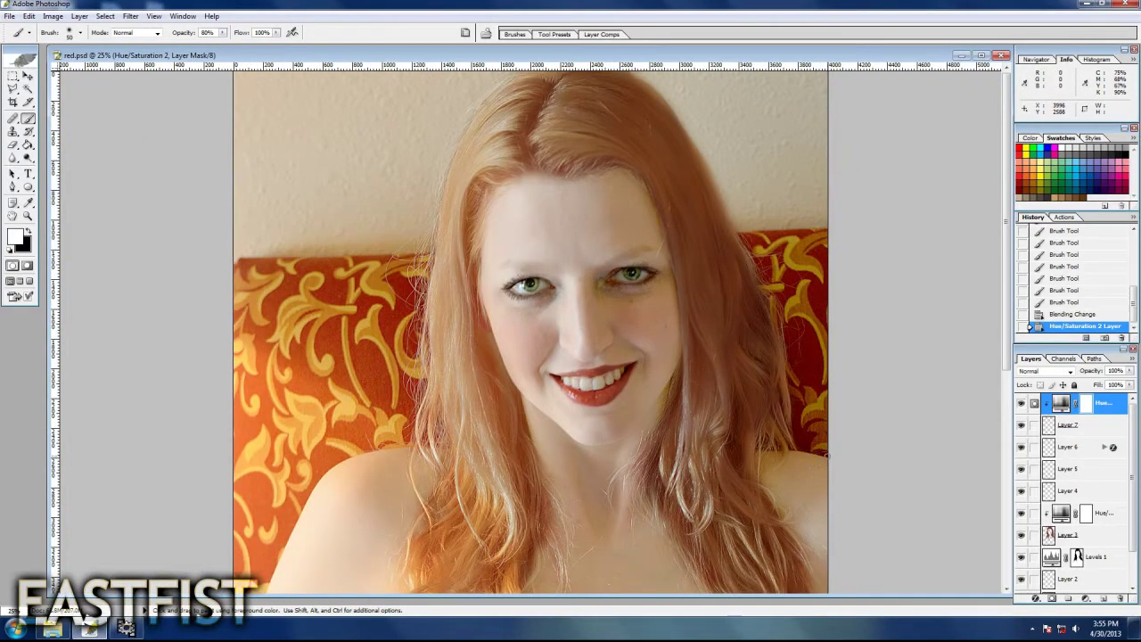
{"action": "key", "text": "ctrl+minus"}
{"action": "key", "text": "ctrl+minus"}
{"action": "key", "text": "ctrl+plus"}
{"action": "key", "text": "alt+comma"}
{"action": "key", "text": "alt+bracketright"}
{"action": "key", "text": "ctrl+plus"}
{"action": "key", "text": "ctrl+plus"}
Copy a polygonal-lasso patch of clean skin from Layer 1 onto a new layer
{"action": "scroll", "coordinate": [807, 465], "scroll_direction": "up", "scroll_amount": 1}
{"action": "key", "text": "l"}
{"action": "left_click", "coordinate": [528, 387]}
{"action": "double_click", "coordinate": [661, 460]}
{"action": "key", "text": "ctrl+c"}
{"action": "key", "text": "ctrl+v"}
Nudge the pasted skin patch upward over the chest blemishes and compare
{"action": "left_click", "coordinate": [28, 77]}
{"action": "key", "text": "Up"}
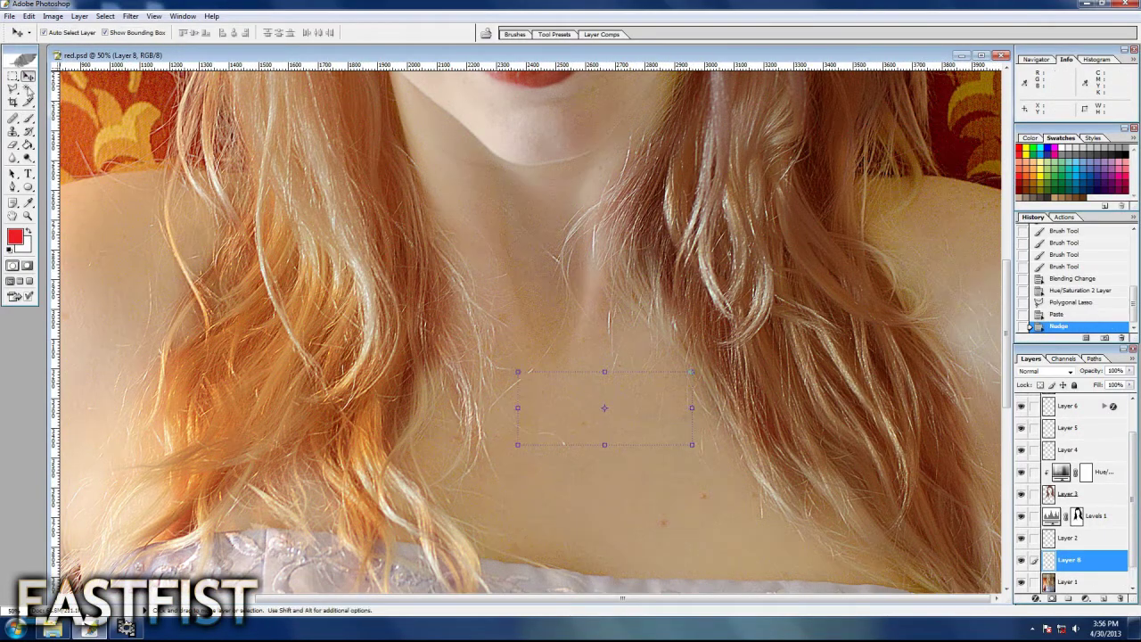
{"action": "key", "text": "m"}
{"action": "key", "text": "v"}
{"action": "key", "text": "Up"}
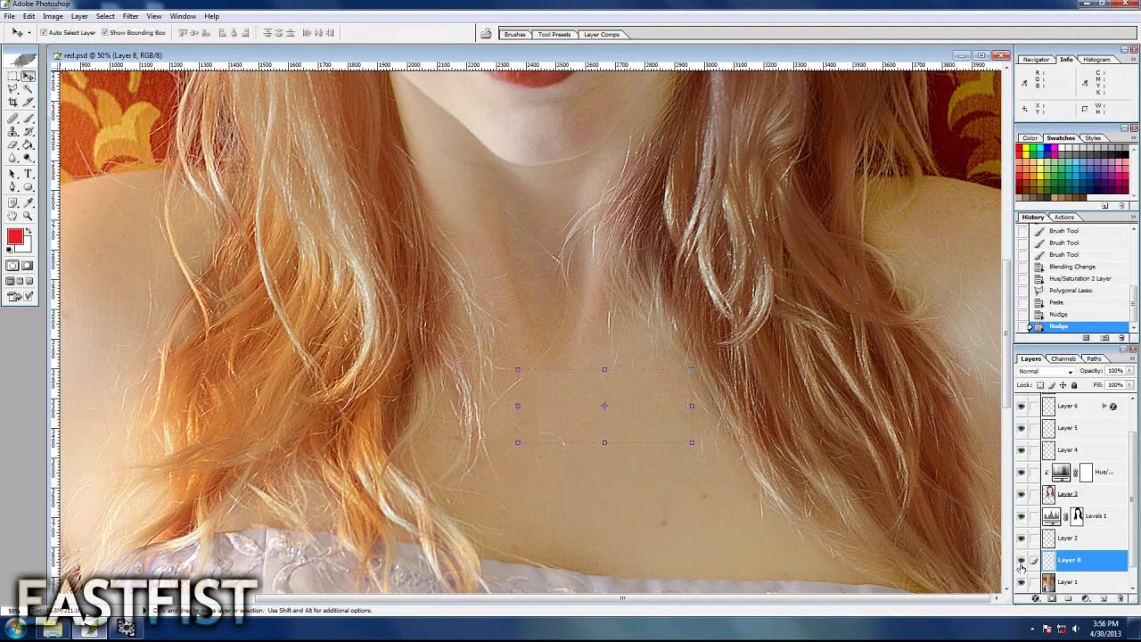
{"action": "key", "text": "Up"}
{"action": "left_click", "coordinate": [14, 79]}
Erase the patch edges at 10% to blend them into the chest skin
{"action": "left_click", "coordinate": [13, 144]}
{"action": "left_click_drag", "start_coordinate": [500, 357], "coordinate": [521, 374]}
{"action": "key", "text": "ctrl+minus"}
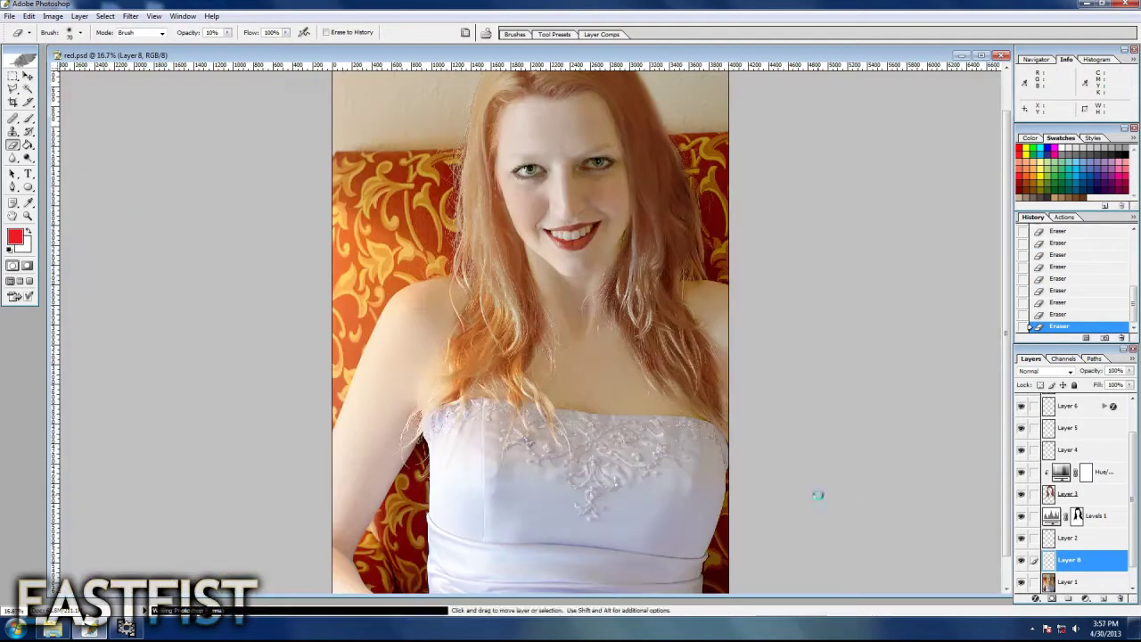
{"action": "key", "text": "ctrl+minus"}
{"action": "key", "text": "ctrl+alt+0"}
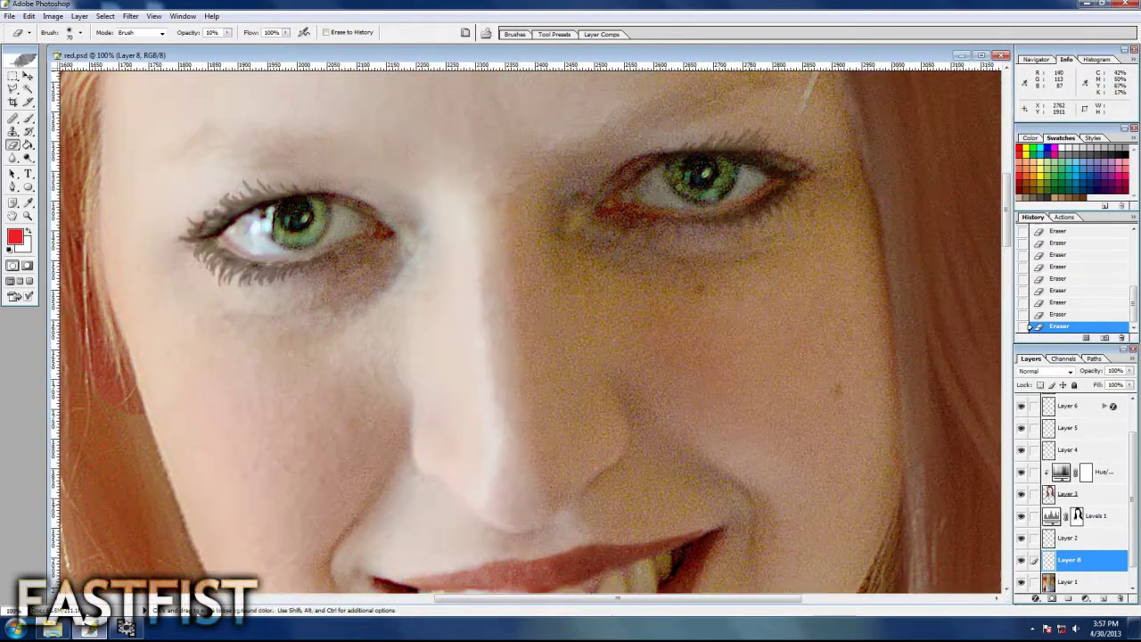
{"action": "key", "text": "ctrl+0"}
Retune the lip Hue/Saturation 2 adjustment to Hue +27, Saturation -46
{"action": "left_click", "coordinate": [79, 16]}
{"action": "mouse_move", "coordinate": [723, 468]}
{"action": "left_mouse_down"}
{"action": "mouse_move", "coordinate": [665, 469]}
{"action": "mouse_move", "coordinate": [721, 479]}
{"action": "left_mouse_up"}
{"action": "left_click", "coordinate": [842, 434]}
{"action": "key", "text": "b"}
{"action": "key", "text": "d"}
{"action": "double_click", "coordinate": [1061, 404]}
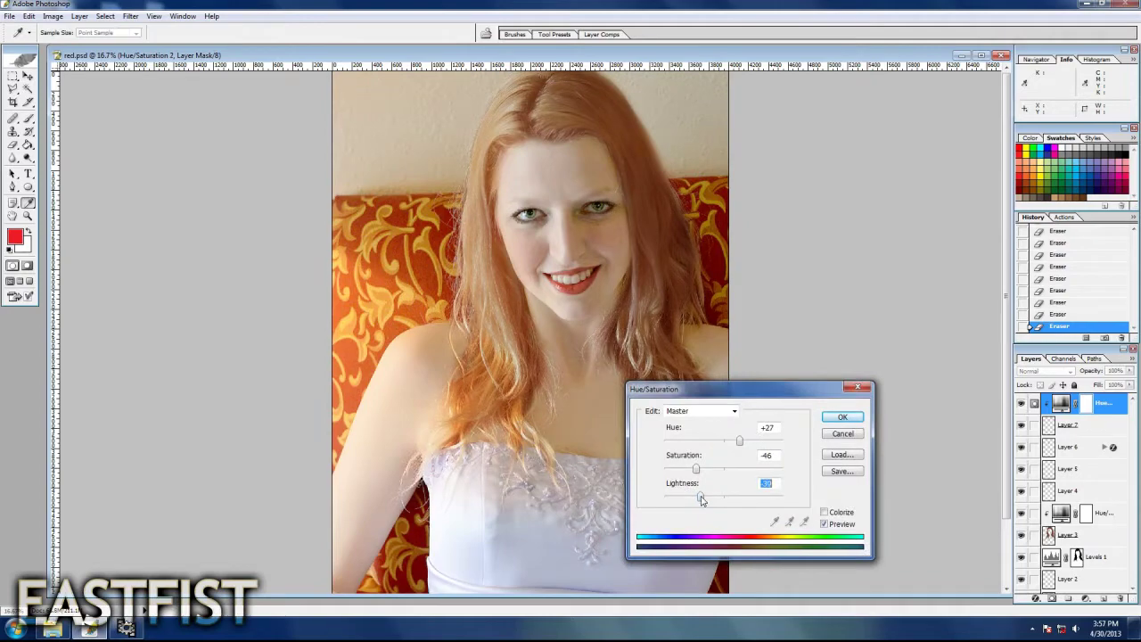
{"action": "left_click", "coordinate": [843, 416]}
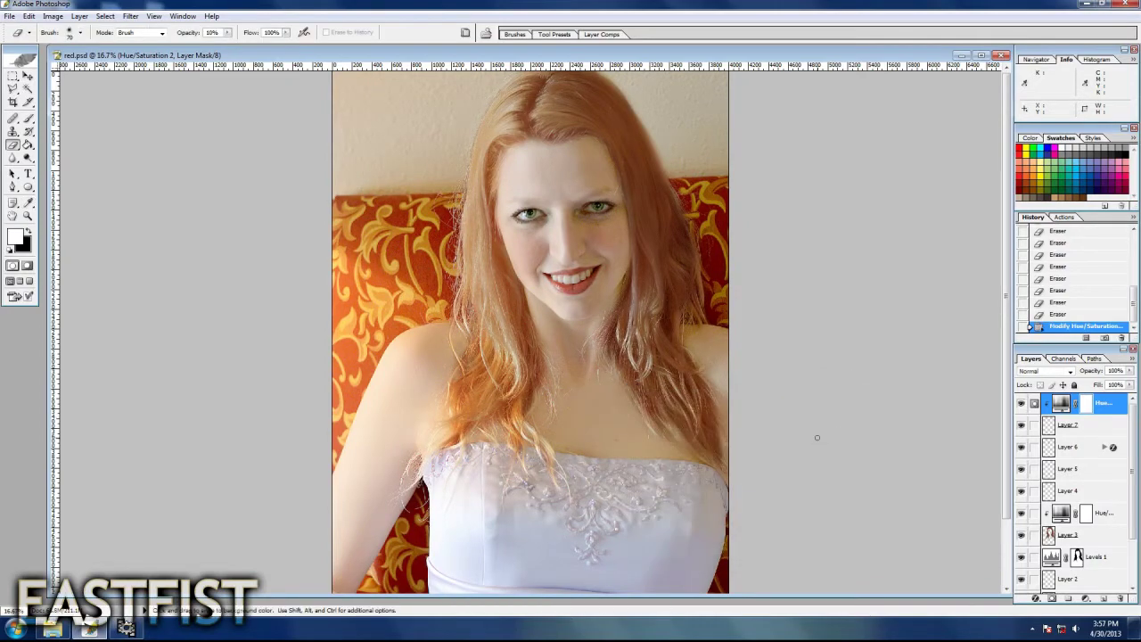